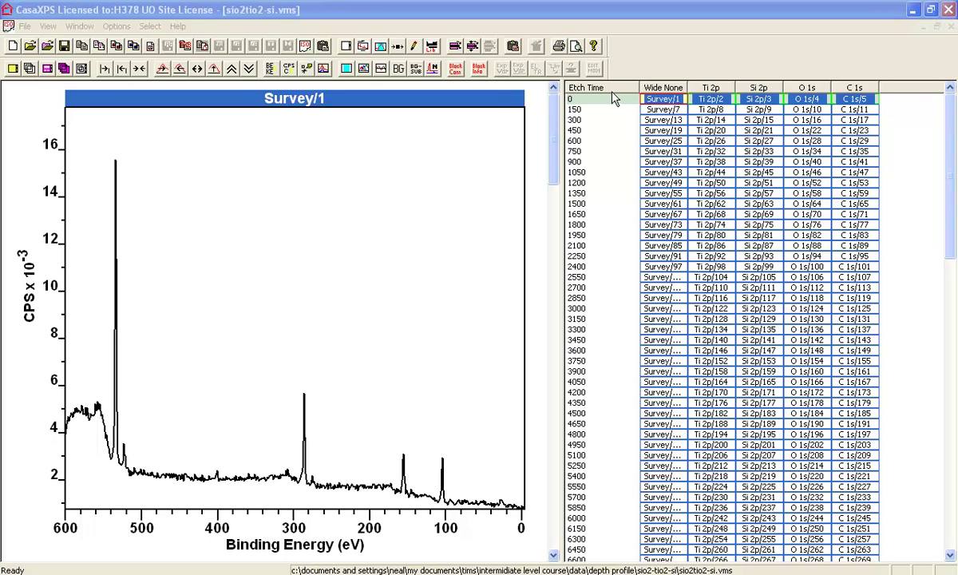
- Select the Ti 2p through C 1s columns in every row of the data table
click(671, 98)
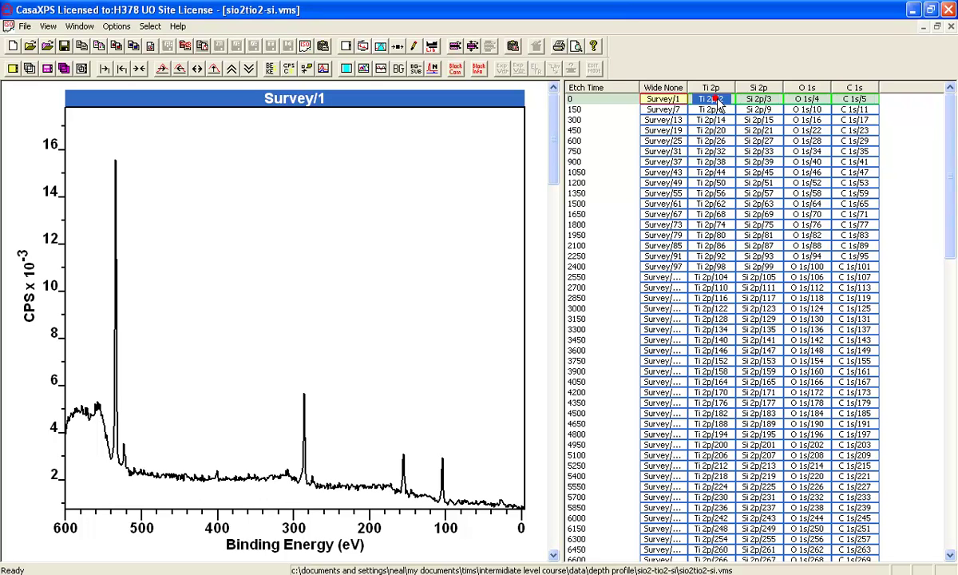
shift+click(860, 101)
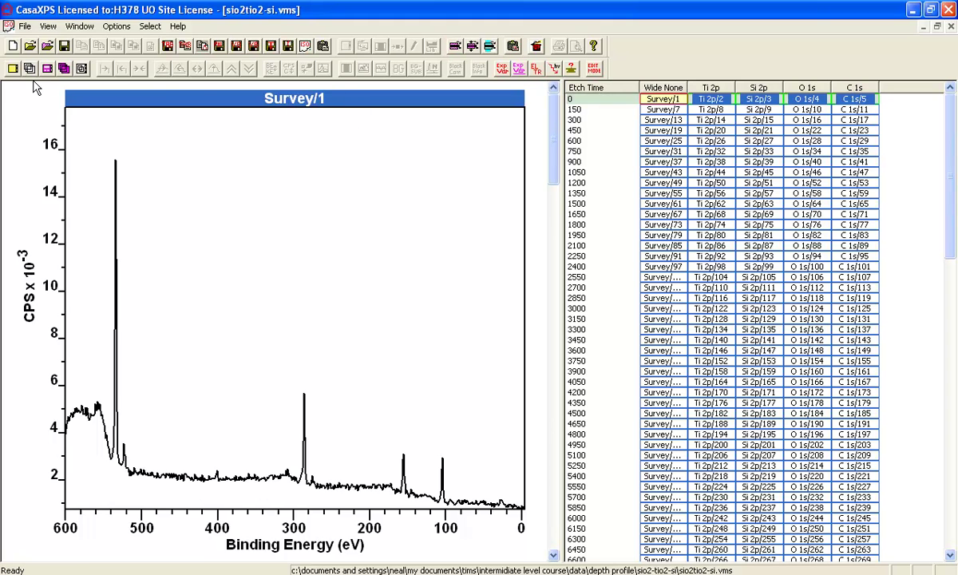
key(ctrl+a)
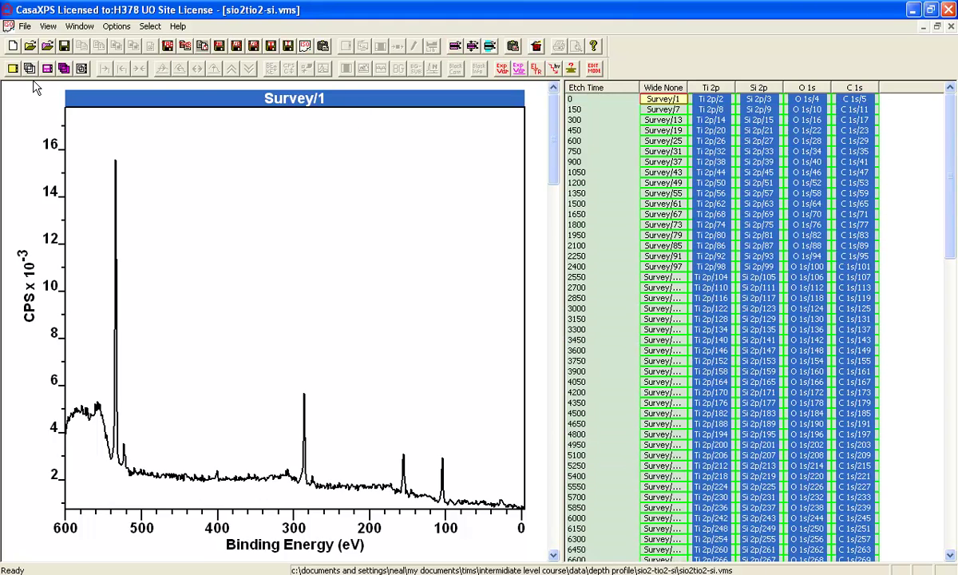
- Display the Ti 2p/38 spectrum at 900 s with its Ti 2p region, then select the entire table
click(490, 47)
click(710, 161)
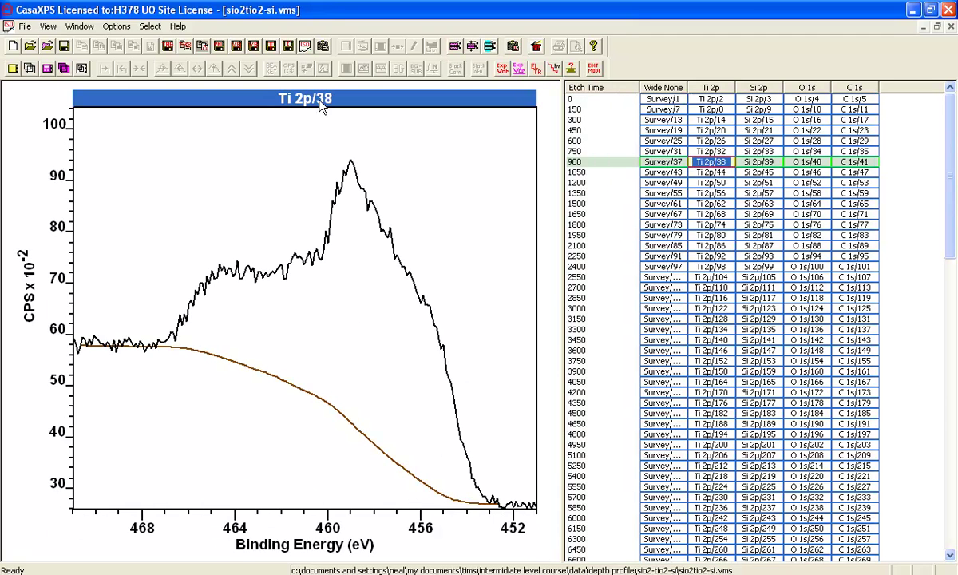
click(338, 129)
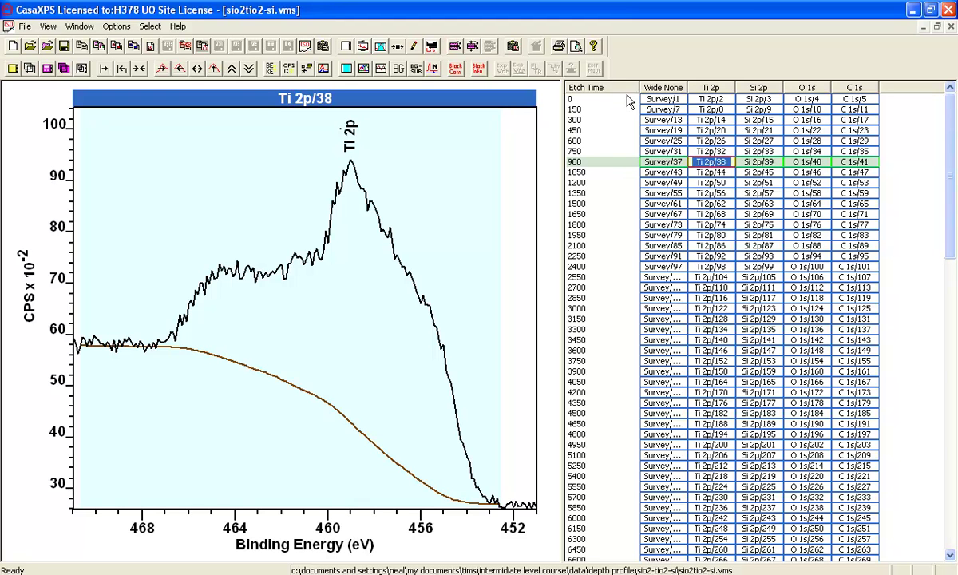
click(569, 87)
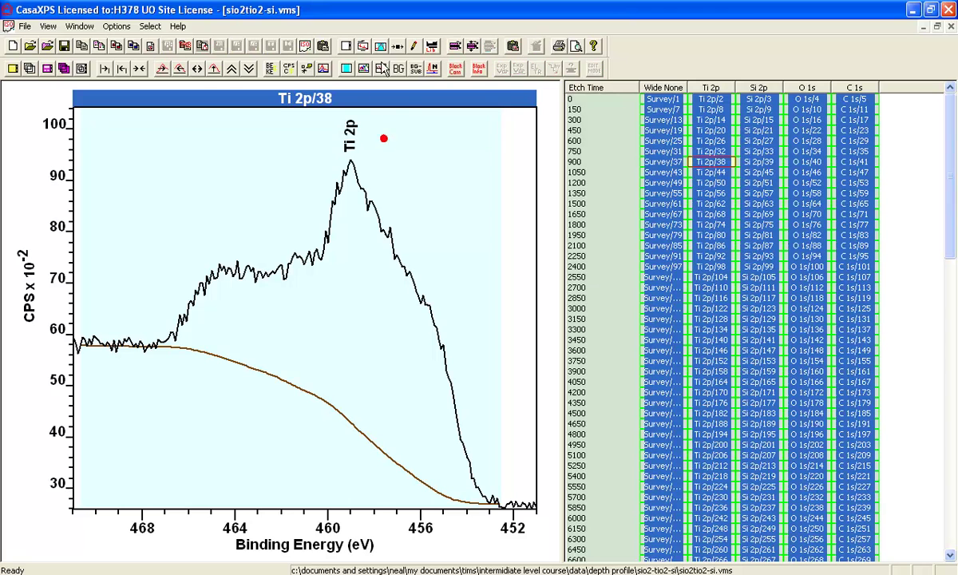
- Fill the Report Spec. with the region names and generate the area report for all spectra
click(362, 46)
click(511, 126)
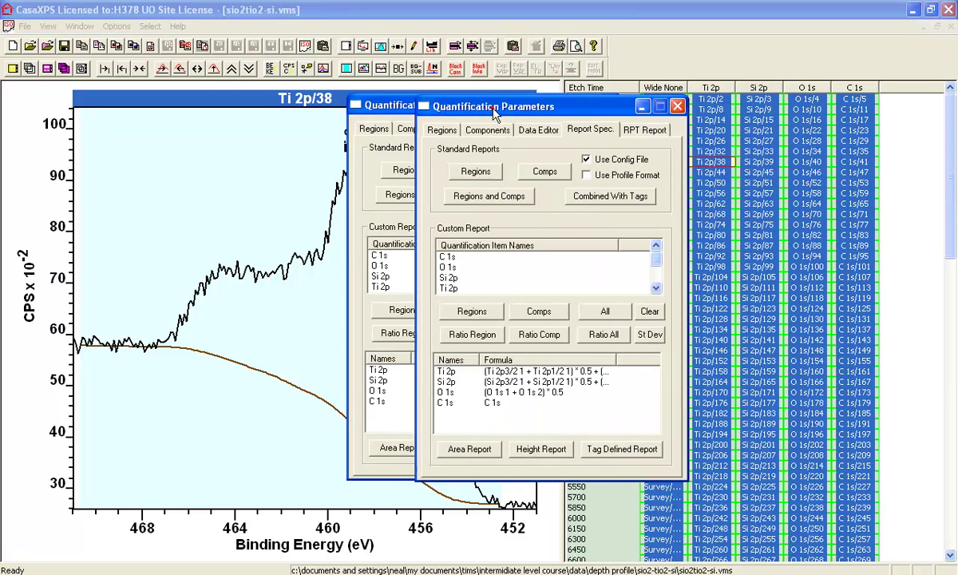
drag(495, 111, 663, 145)
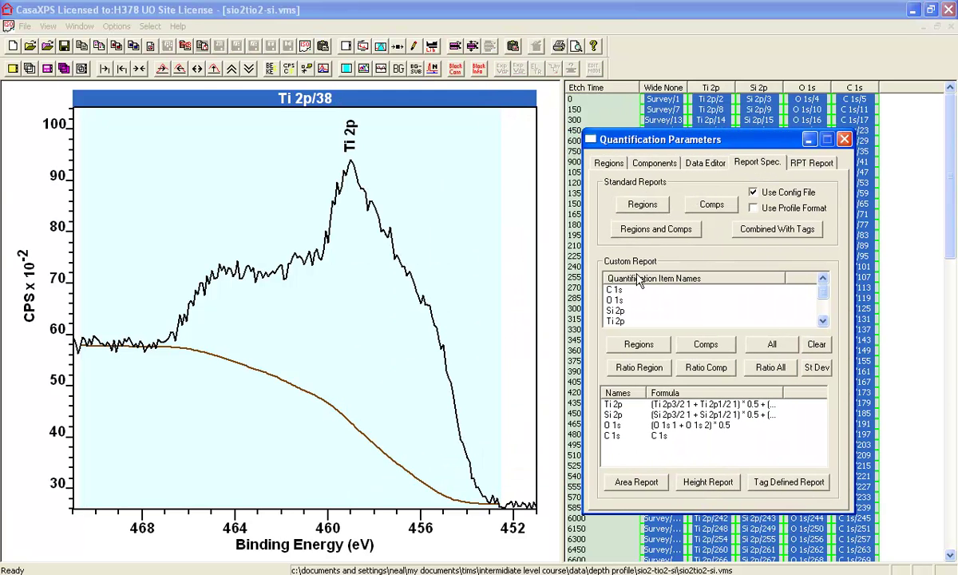
click(633, 344)
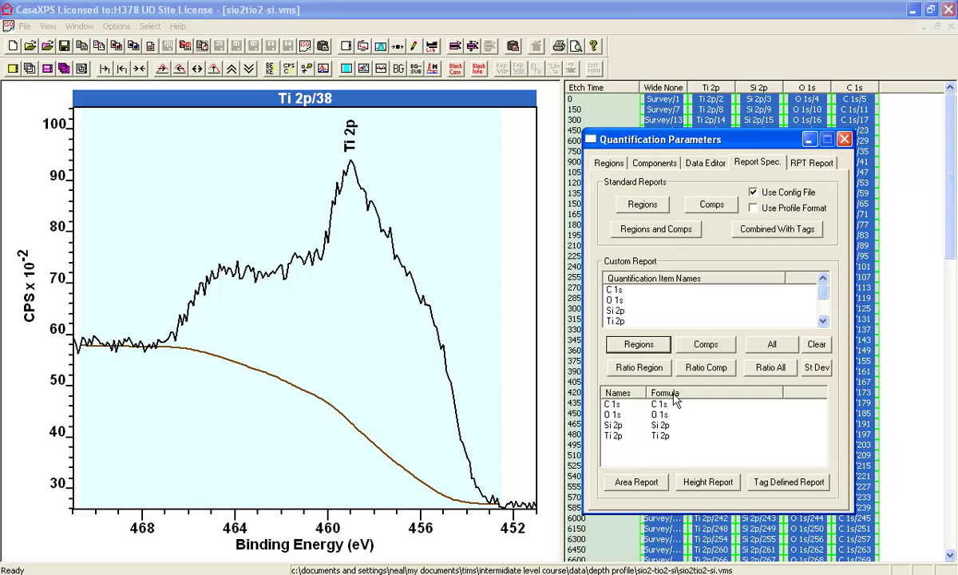
click(635, 480)
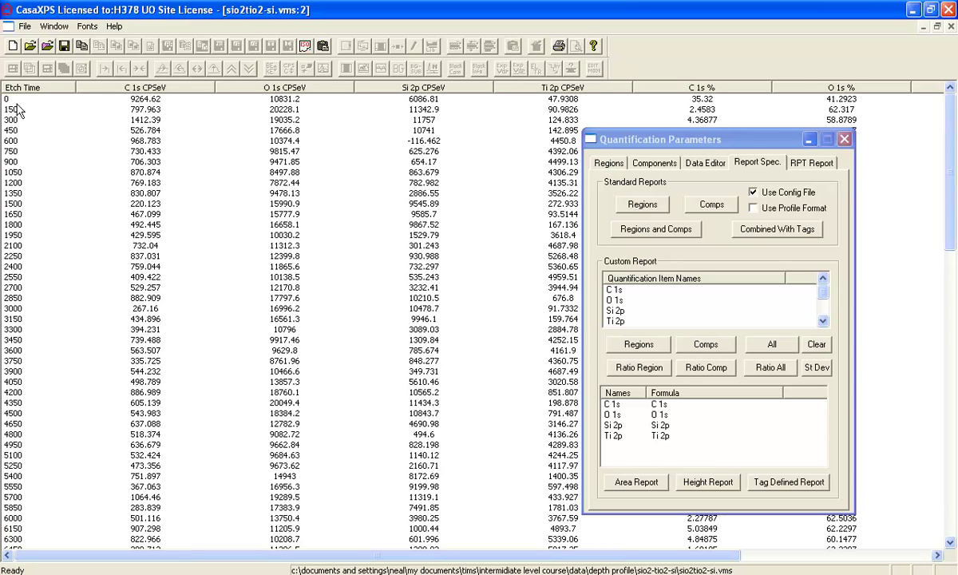
- Add the area report as a depth profile and close the report window
click(25, 27)
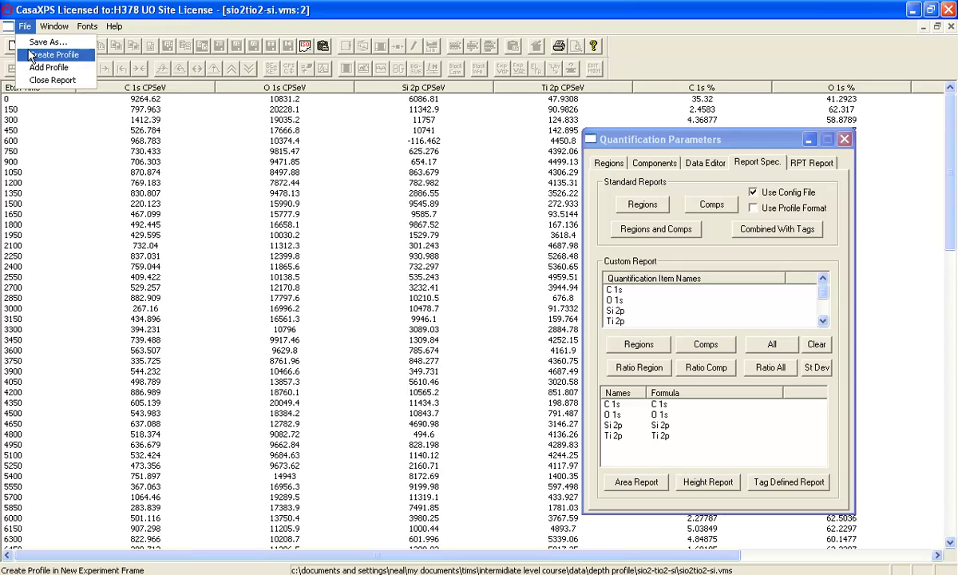
click(49, 67)
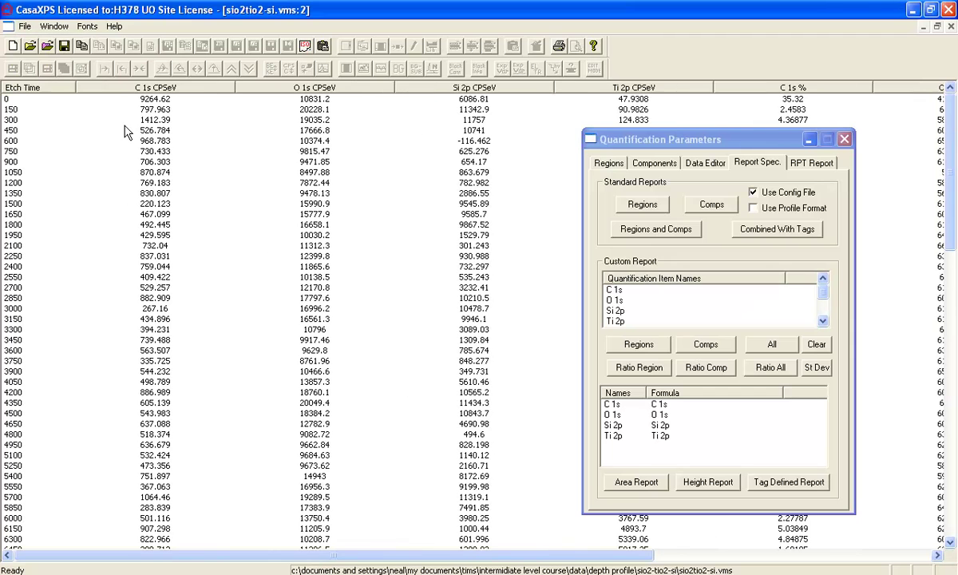
click(952, 26)
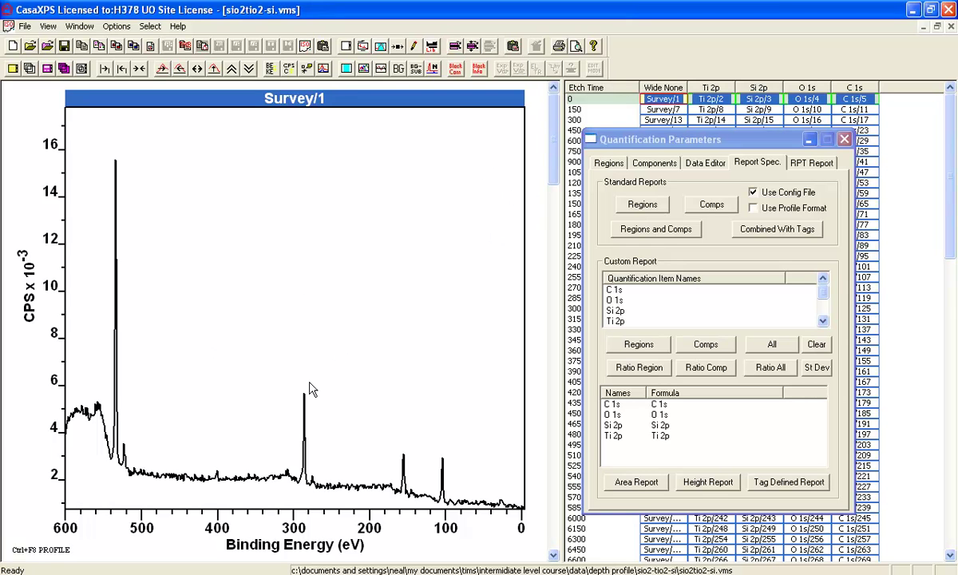
- Close Quantification Parameters and select the 3300 s etch-time row
drag(611, 137, 618, 137)
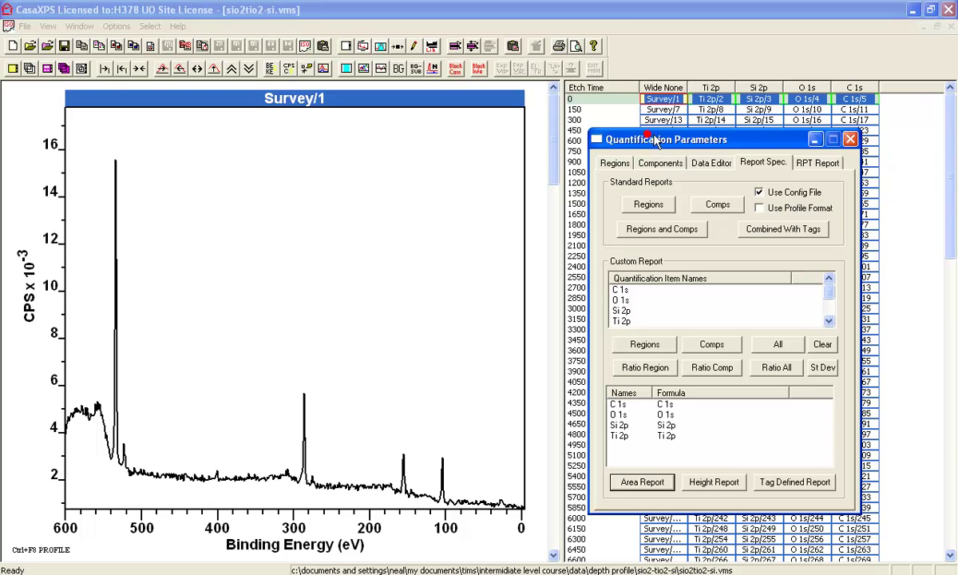
click(851, 140)
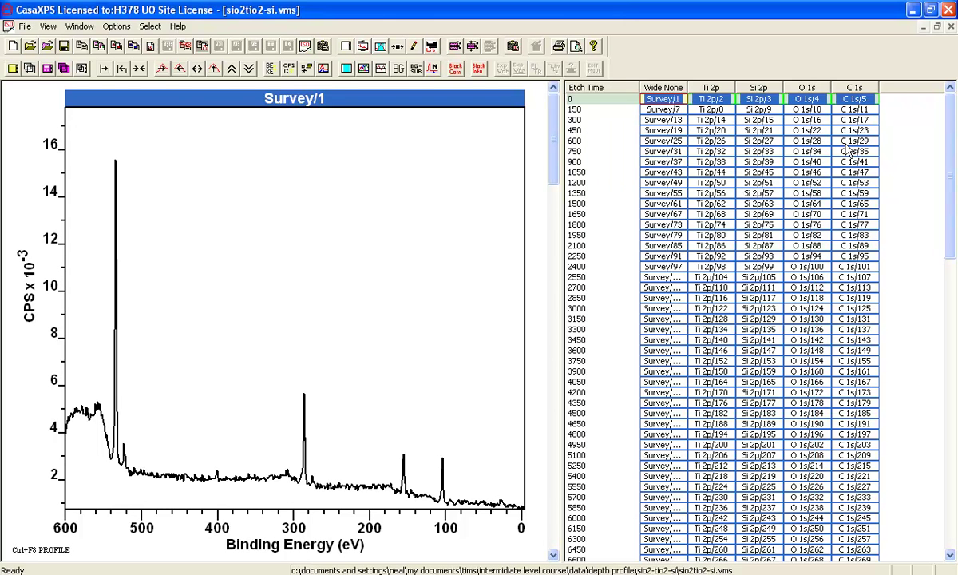
click(595, 330)
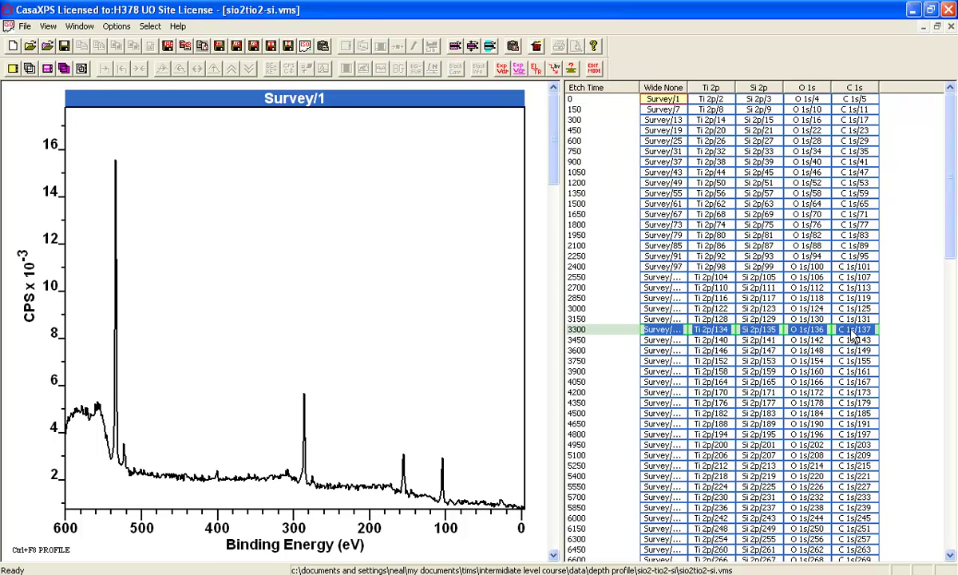
- Display the 3300 s survey spectrum, then check the concentration depth profile with Ctrl+F8 and return
click(12, 69)
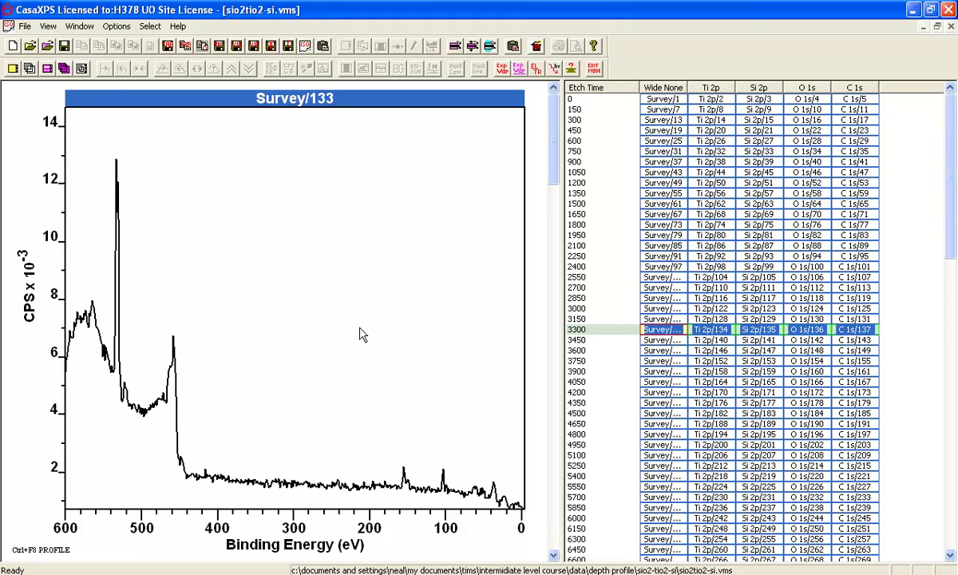
key(ctrl+F8)
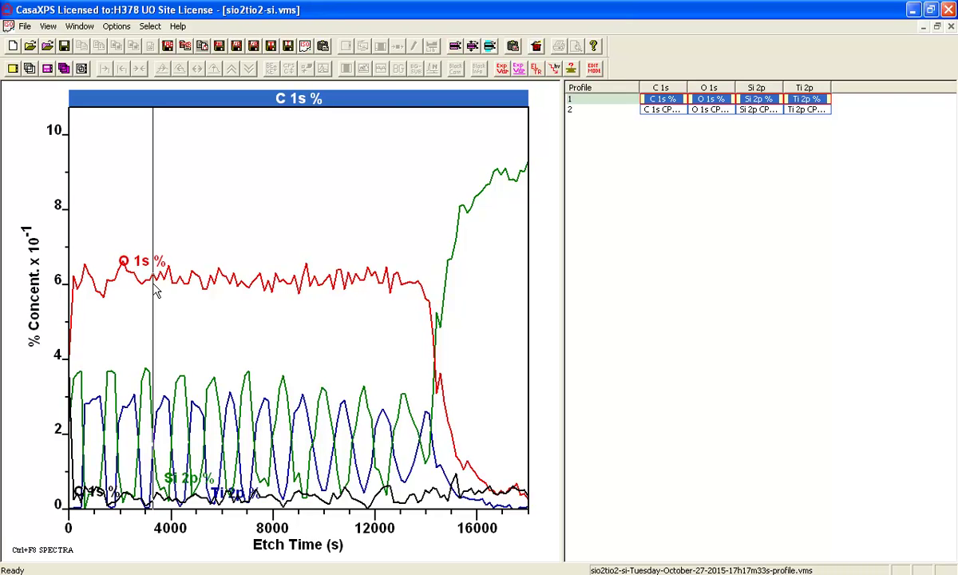
key(ctrl+F8)
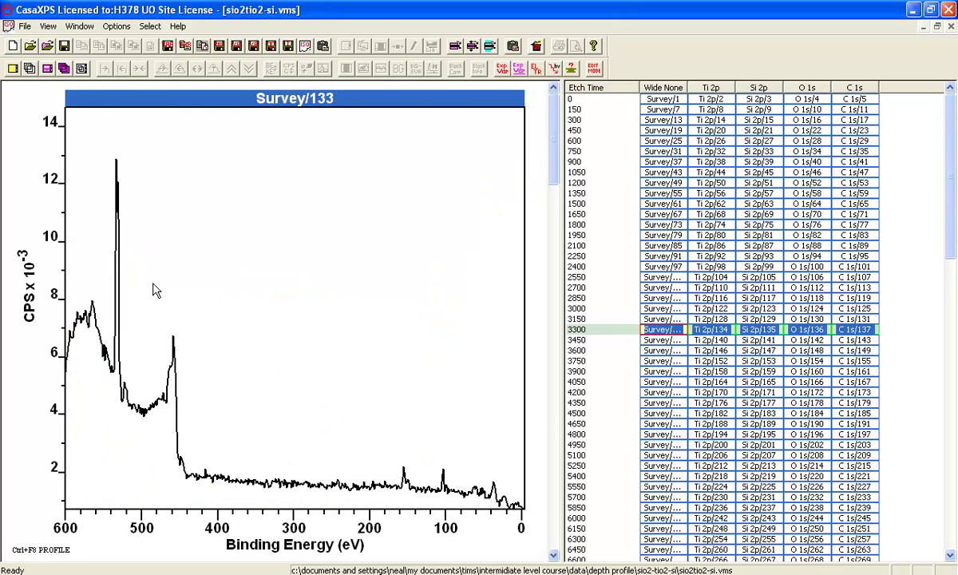
- Inspect the Ti 2p, Si 2p, O 1s and C 1s spectra at 3300 s
click(711, 329)
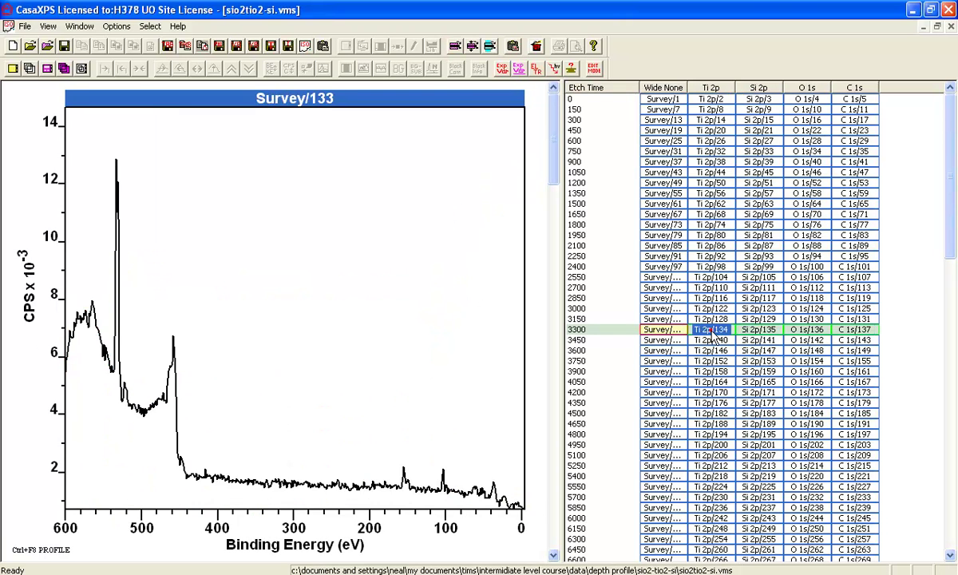
click(759, 329)
click(807, 329)
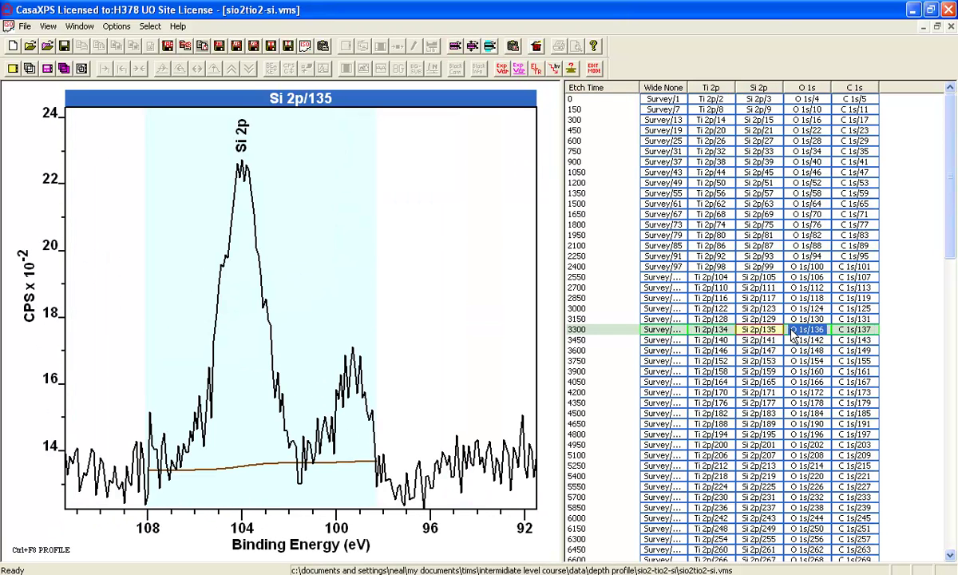
click(842, 329)
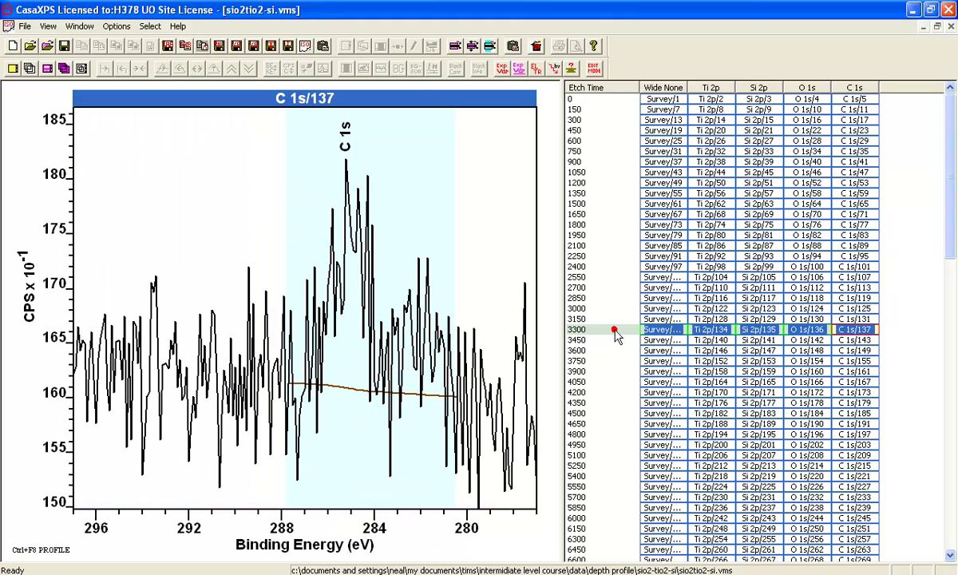
- Select the rows from 900 to 1950 s etch time
shift+click(605, 392)
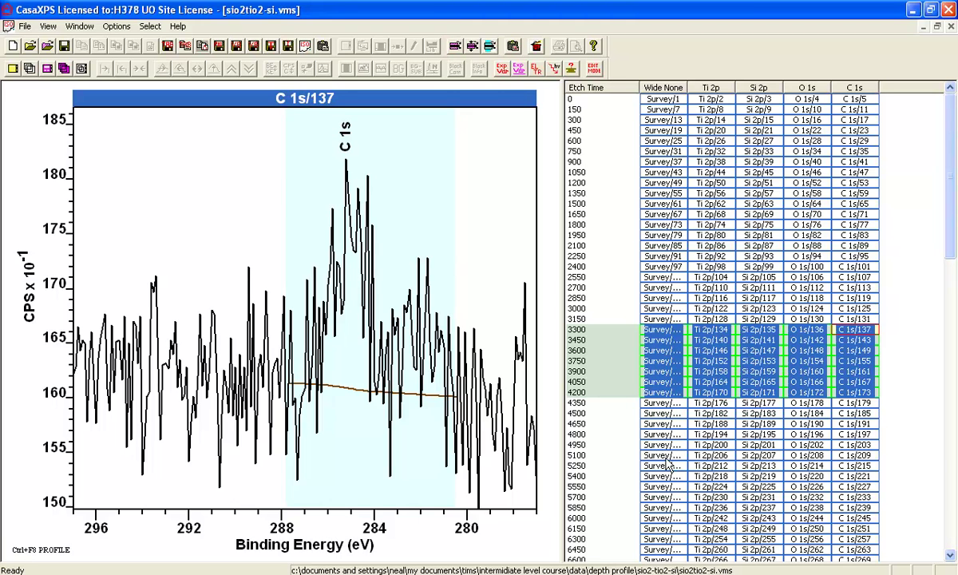
click(623, 161)
shift+click(664, 236)
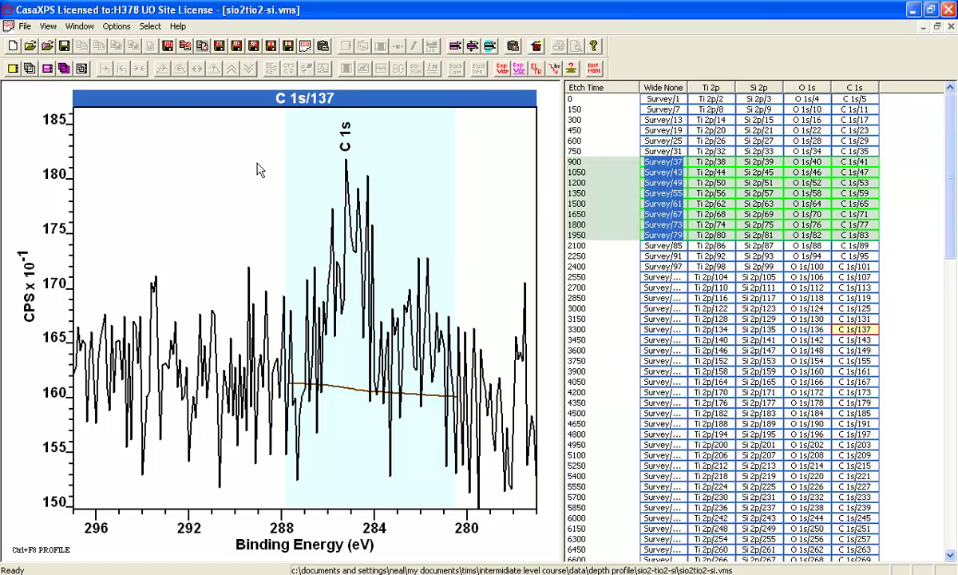
- Overlay the selected survey spectra and switch back to the depth profile
key(ctrl+F5)
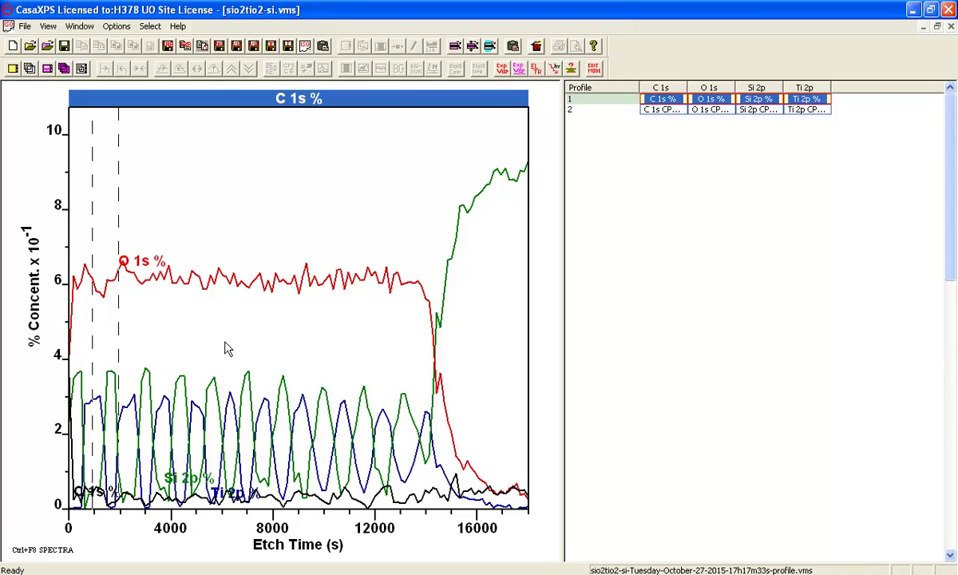
key(ctrl+F5)
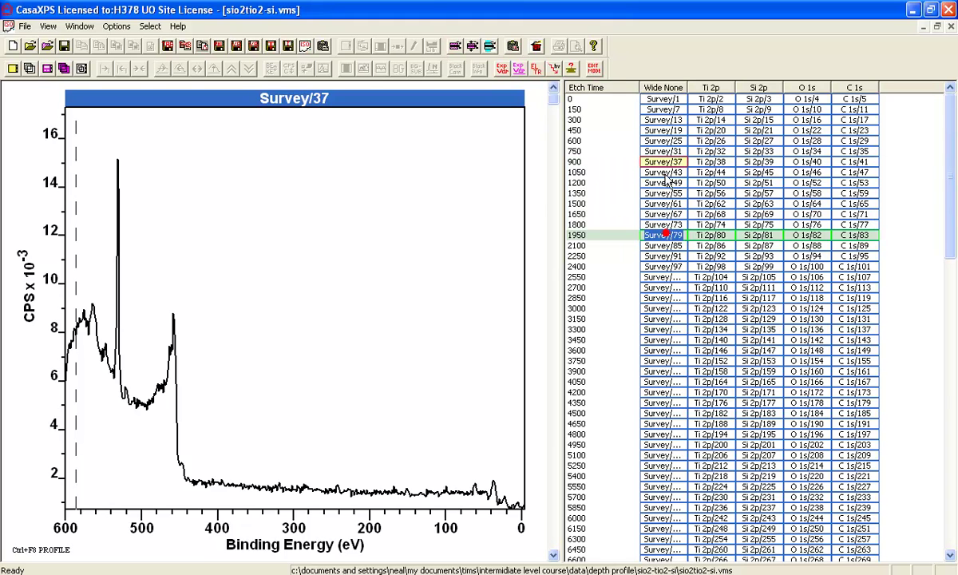
click(27, 68)
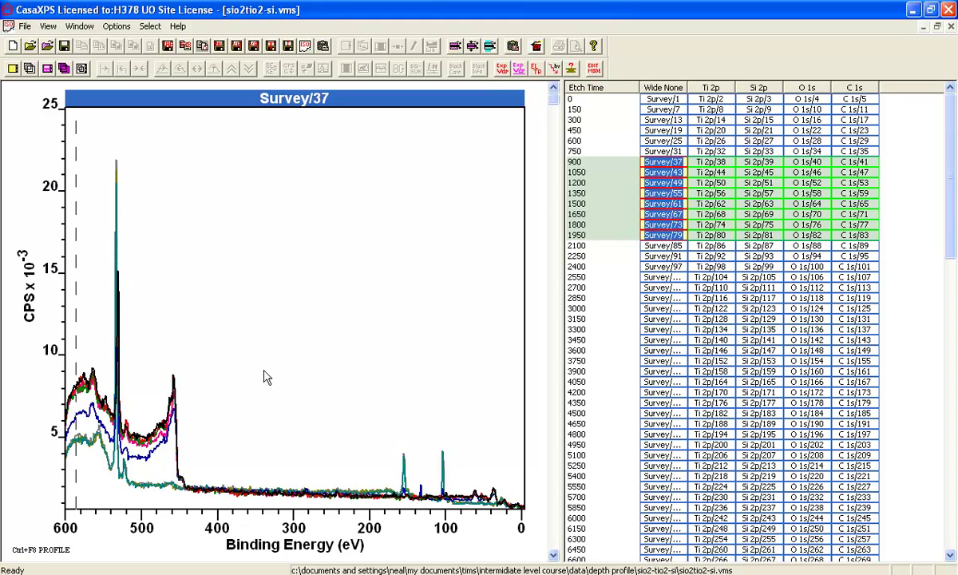
key(ctrl+F8)
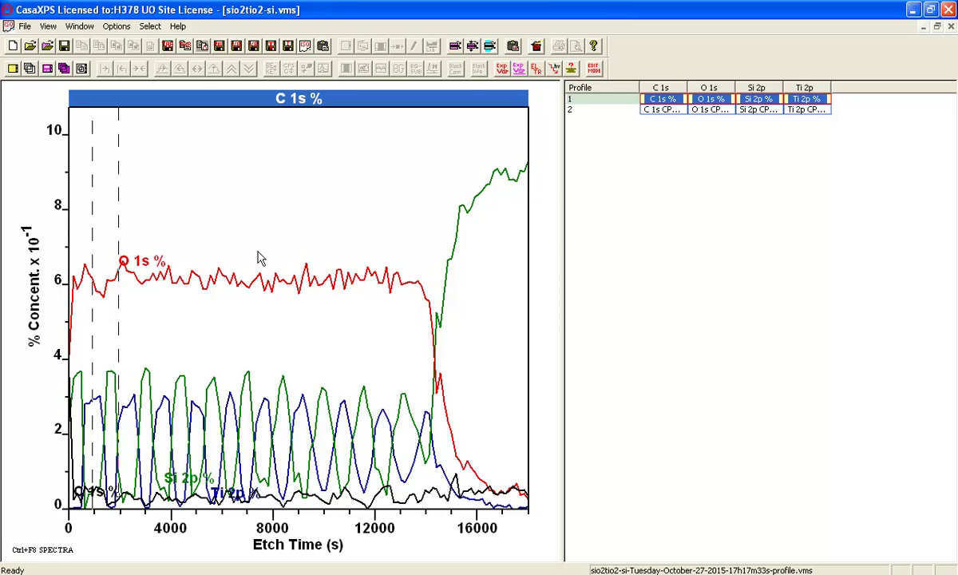
- Open Quantification Parameters, show the Ti 2p % profile and zoom onto its first peak
click(315, 193)
click(380, 45)
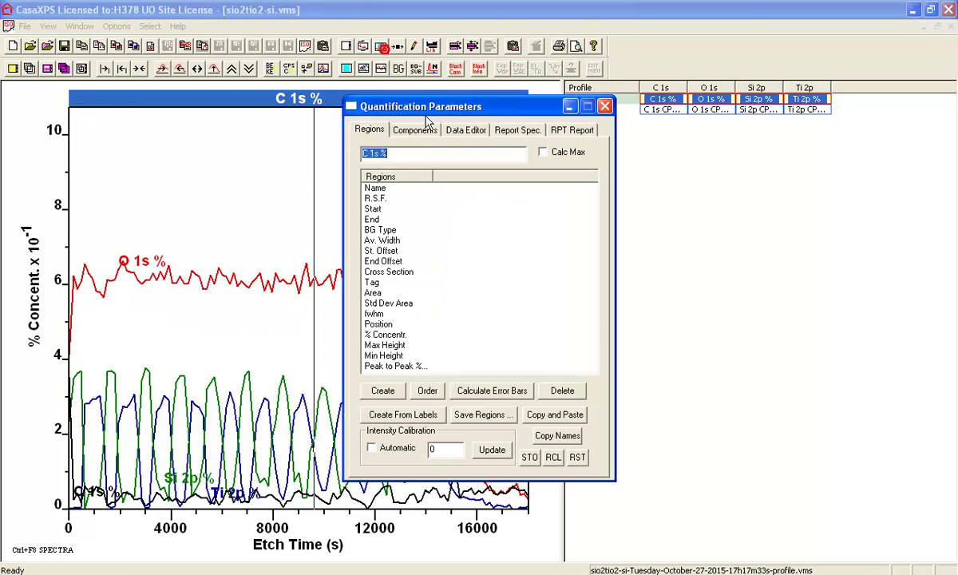
drag(416, 106, 692, 160)
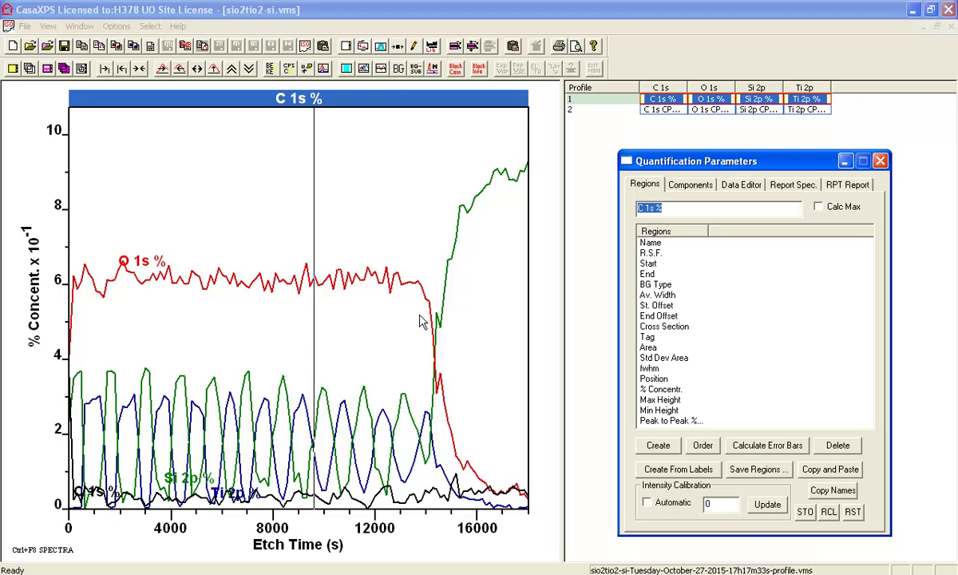
click(799, 97)
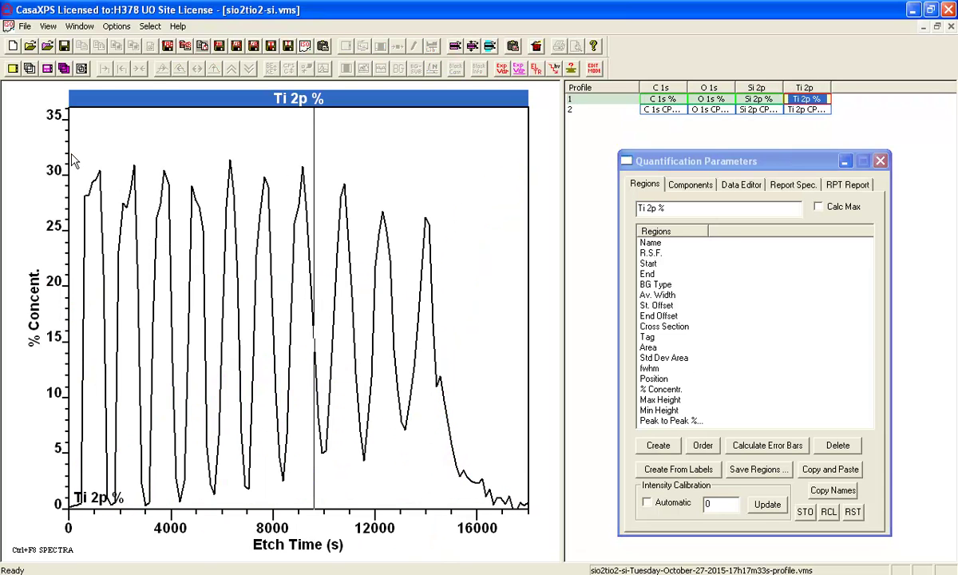
drag(71, 152, 126, 519)
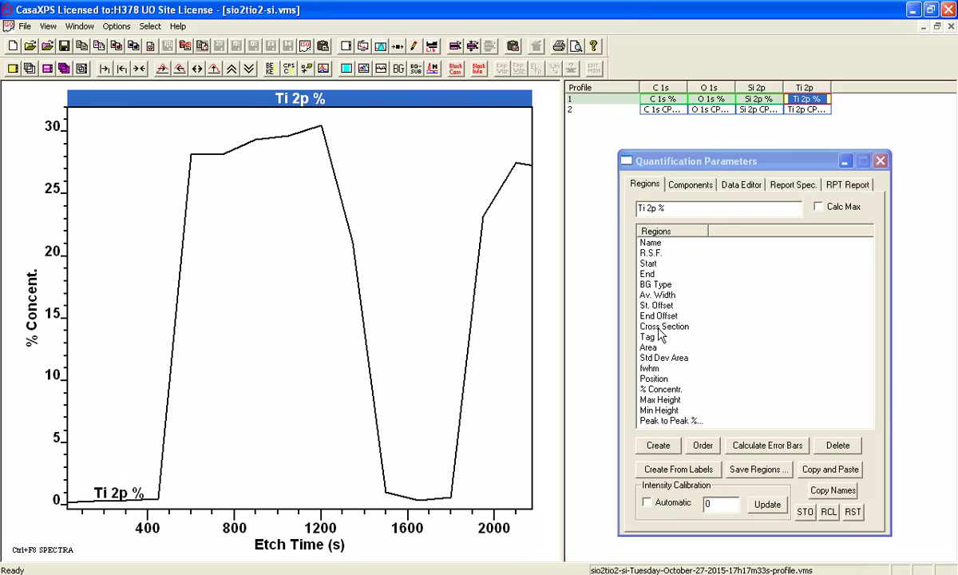
- Create region A with a Mean background, ending near 1466 s, around the first peak
click(648, 450)
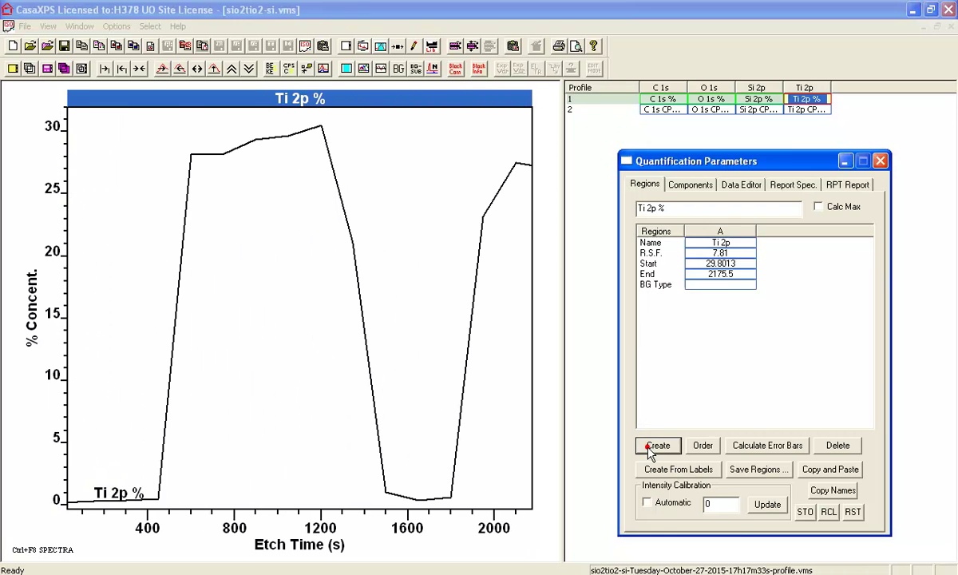
click(736, 285)
double_click(739, 286)
text(m)
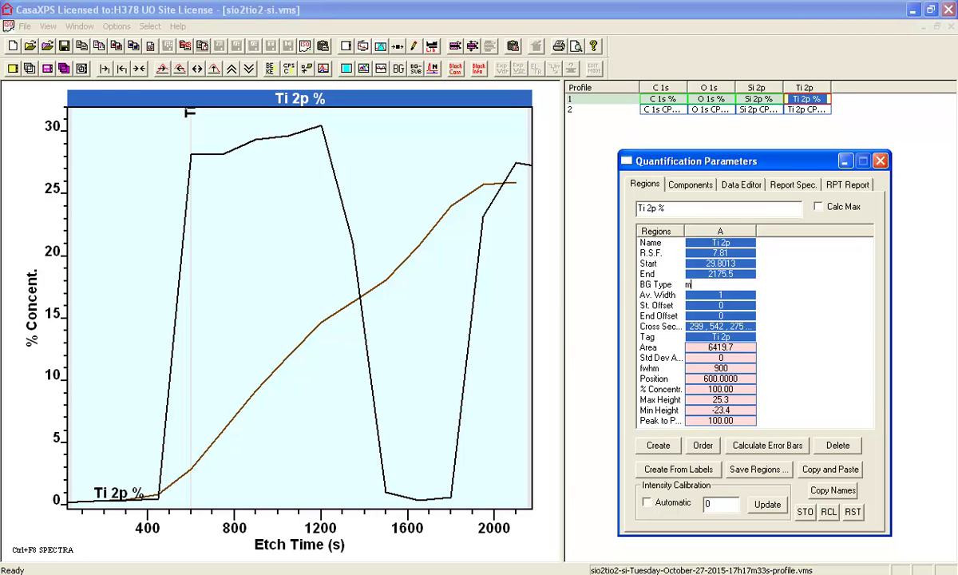
text(ean)
key(Return)
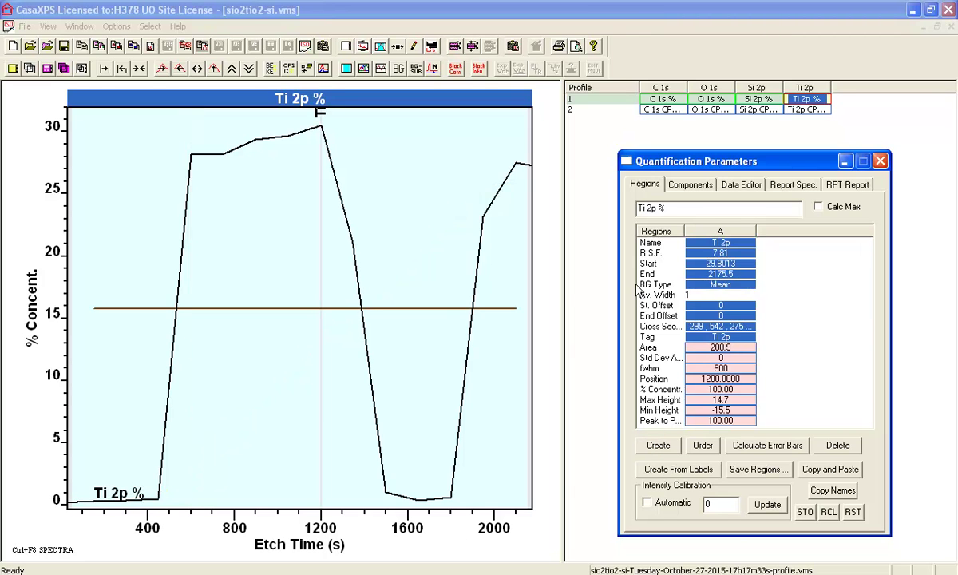
click(532, 267)
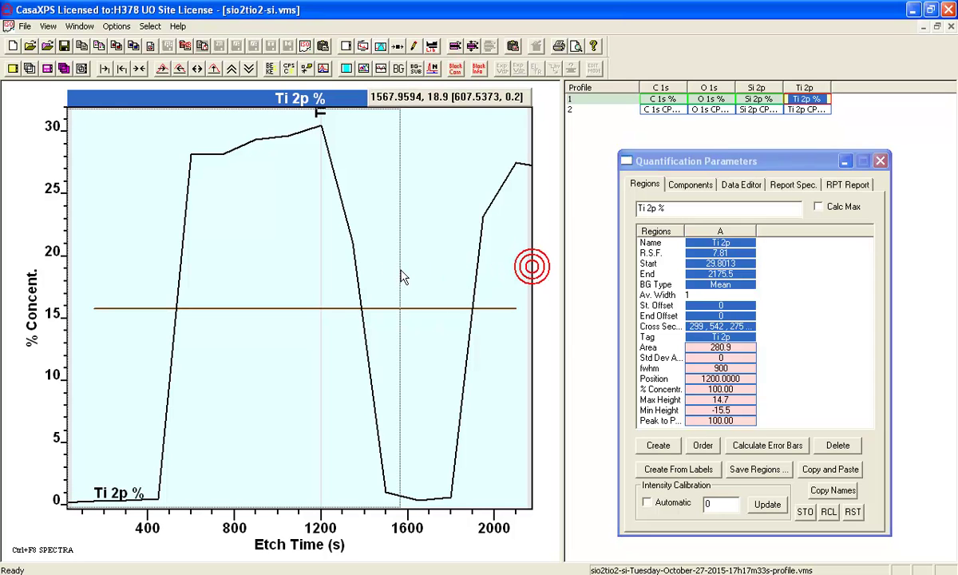
drag(401, 275, 381, 279)
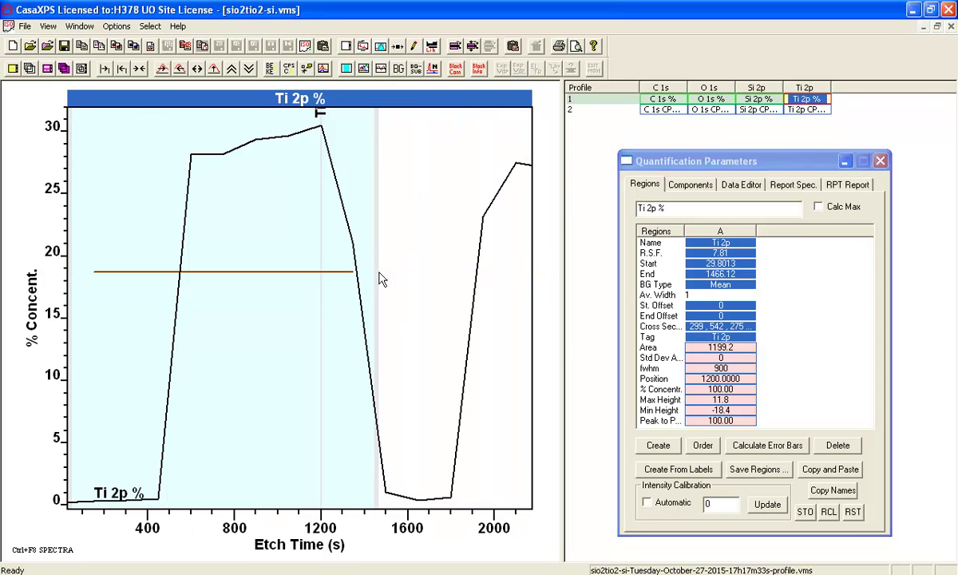
drag(68, 312, 175, 325)
- Add region B spanning about 1846–2802 s over the second Ti 2p peak
click(132, 68)
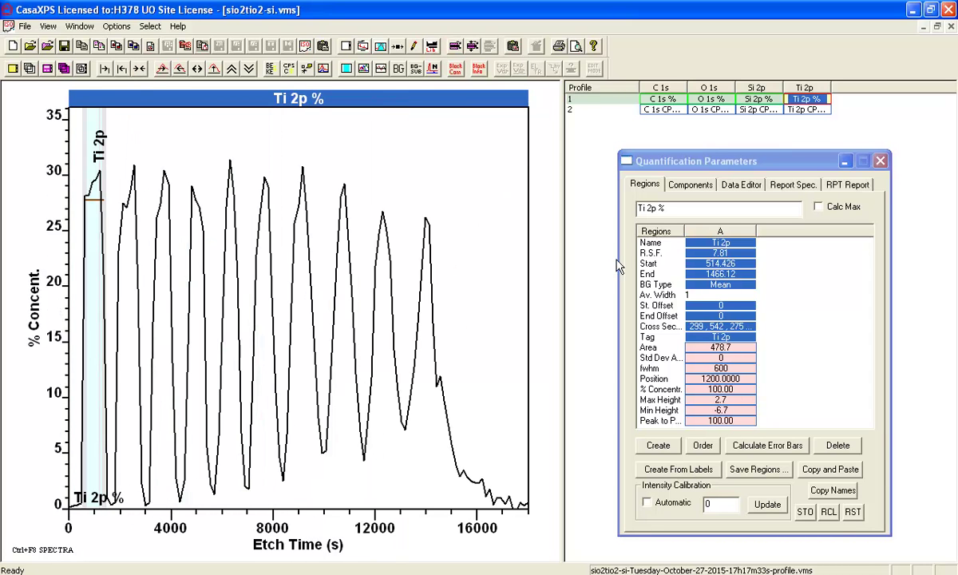
click(719, 232)
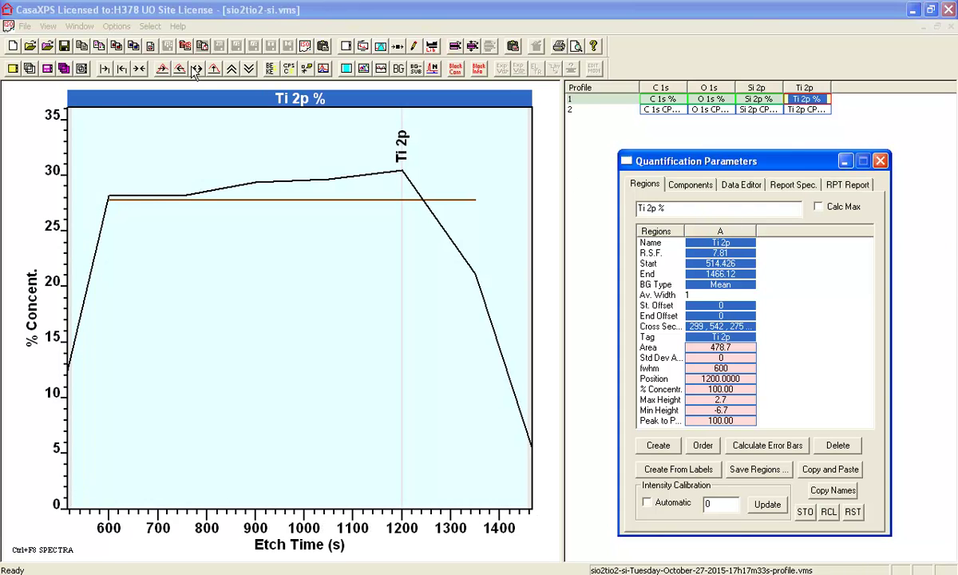
click(198, 69)
click(158, 68)
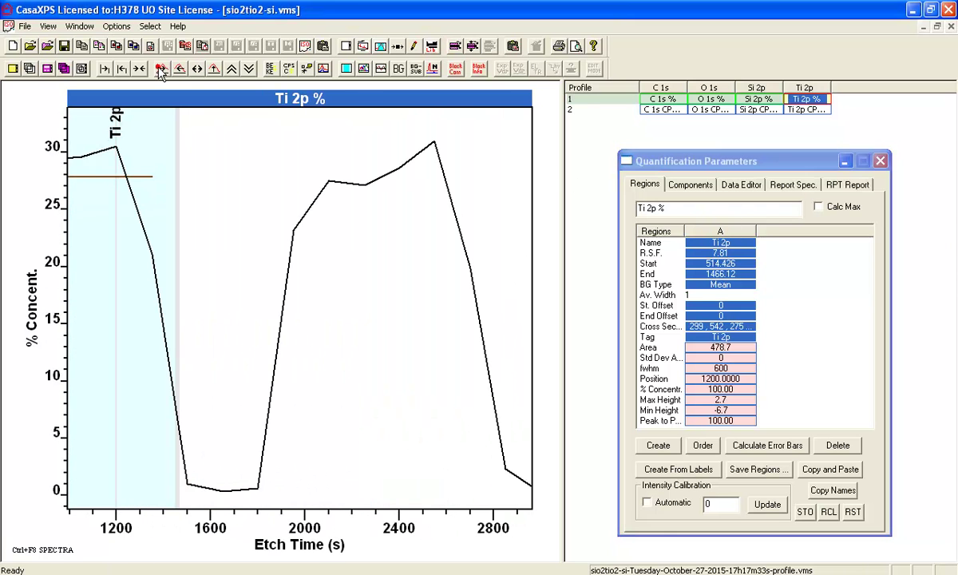
click(677, 453)
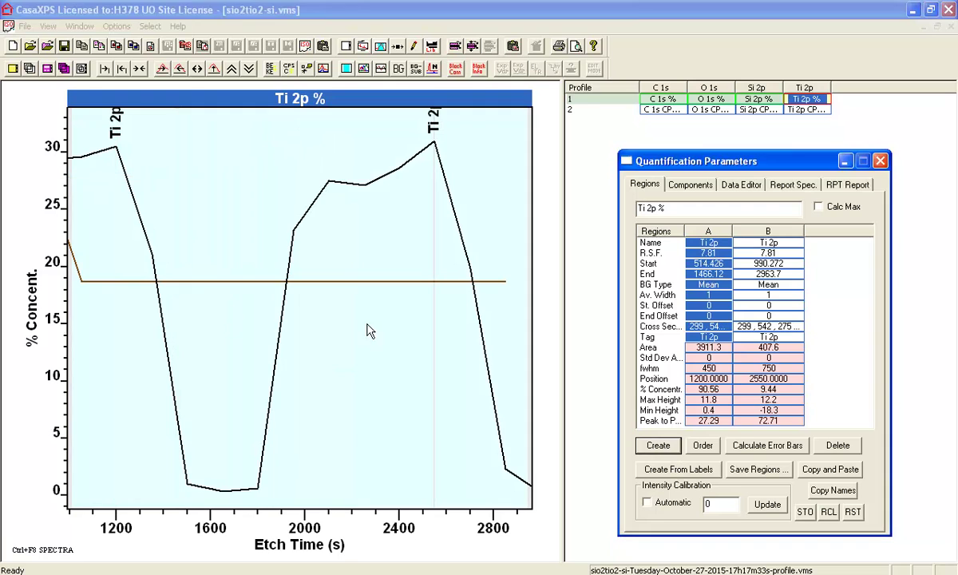
click(82, 312)
click(229, 317)
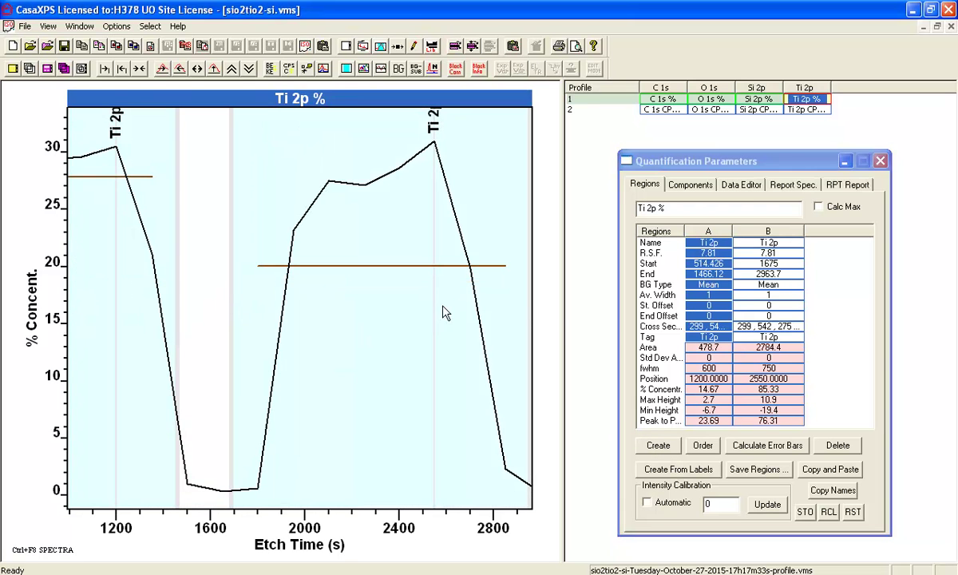
click(466, 290)
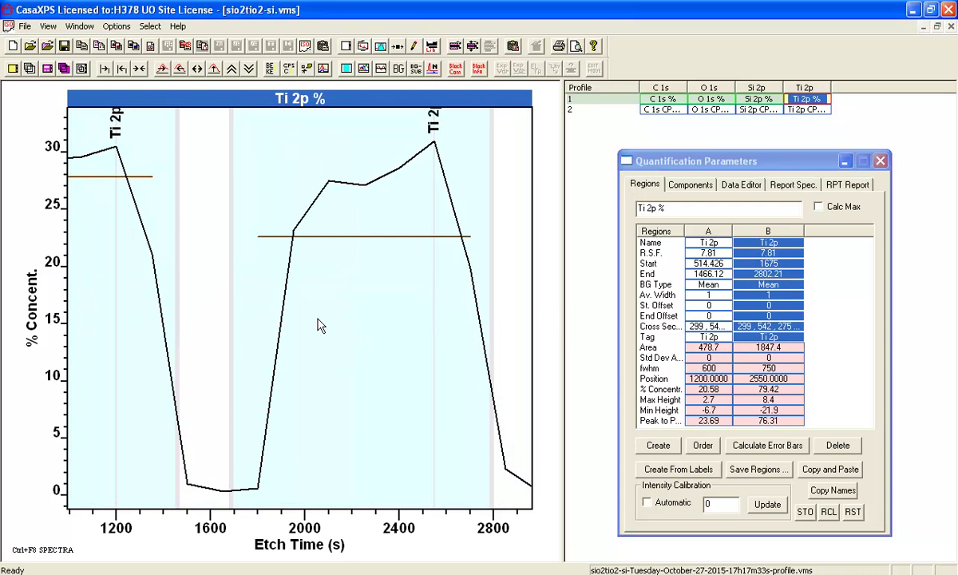
click(270, 321)
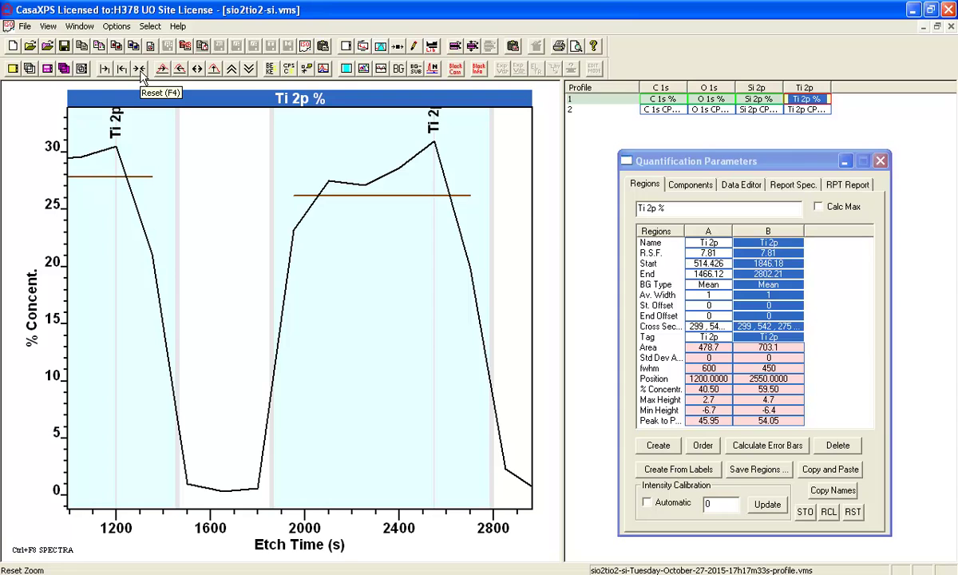
- Add region C spanning about 3283–4048 s over the third Ti 2p peak
click(163, 69)
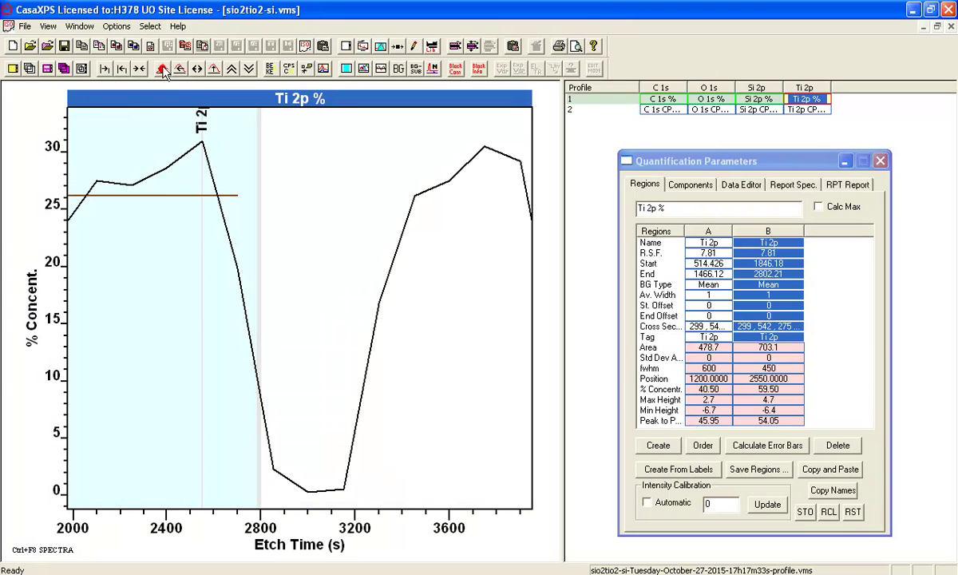
click(162, 70)
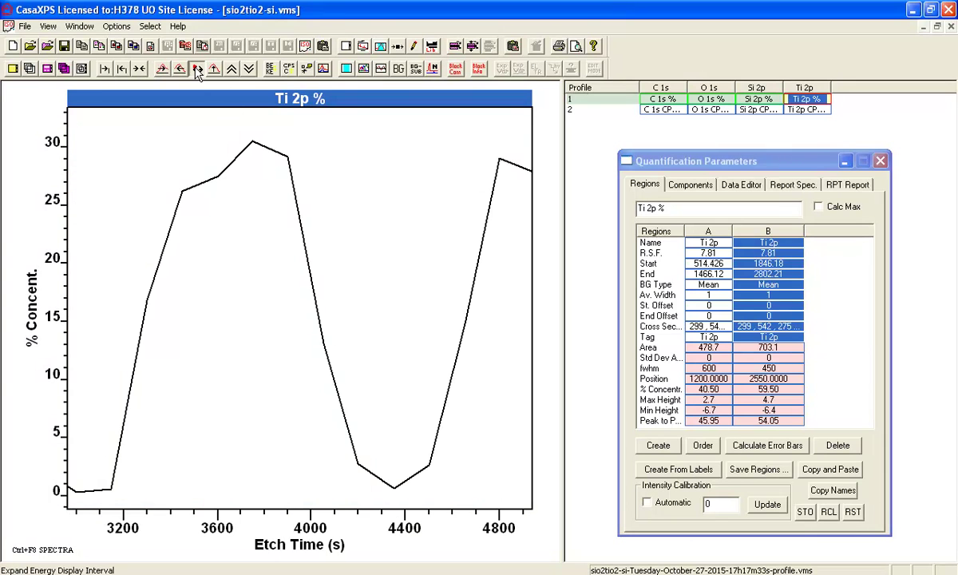
click(198, 71)
click(658, 445)
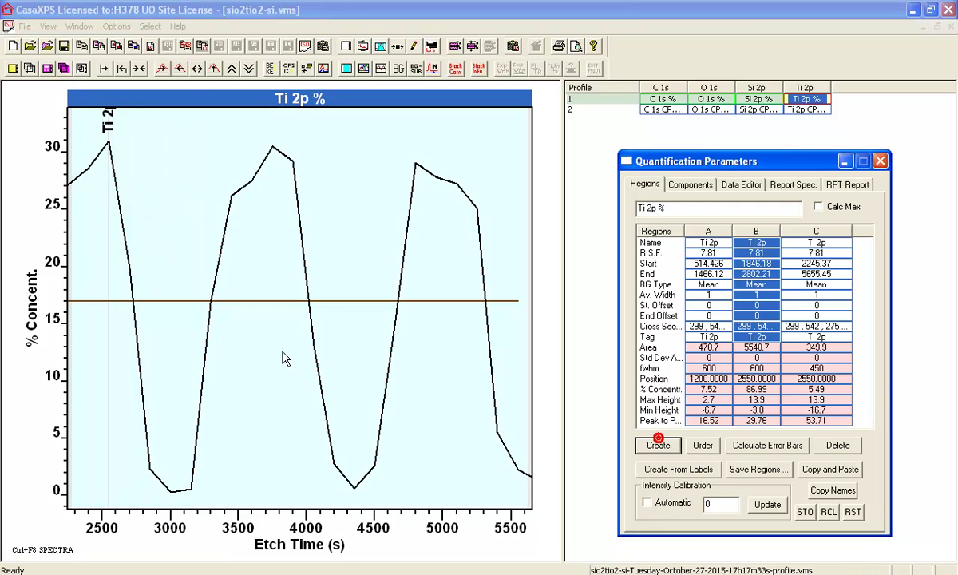
click(74, 333)
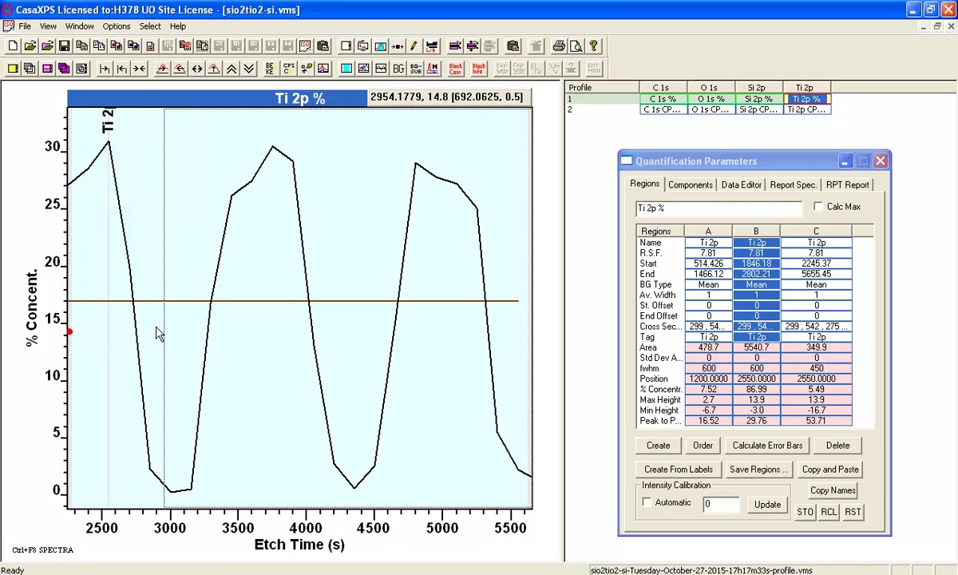
click(209, 328)
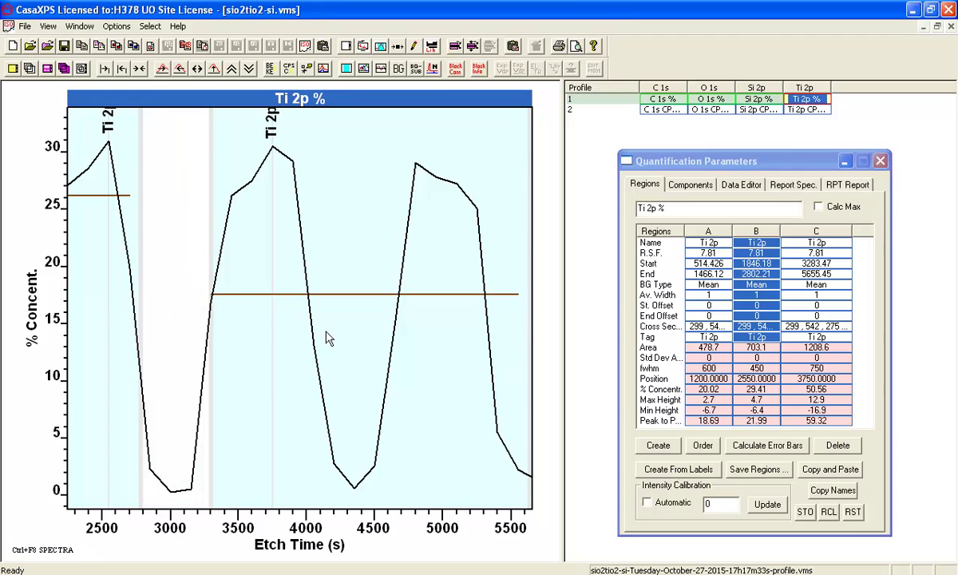
click(524, 332)
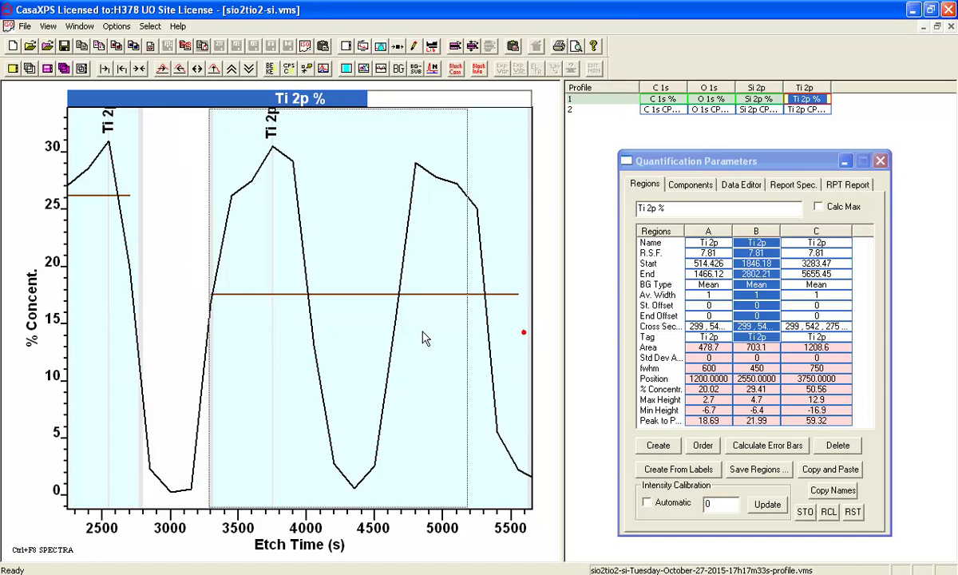
click(316, 332)
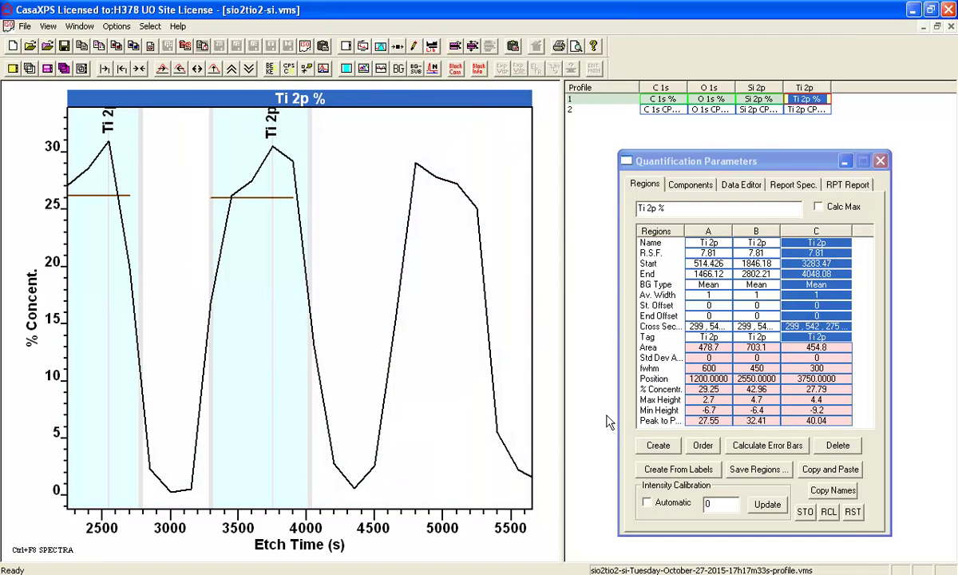
- Add region D spanning about 4629–5348 s, then zoom out to the full range
click(658, 445)
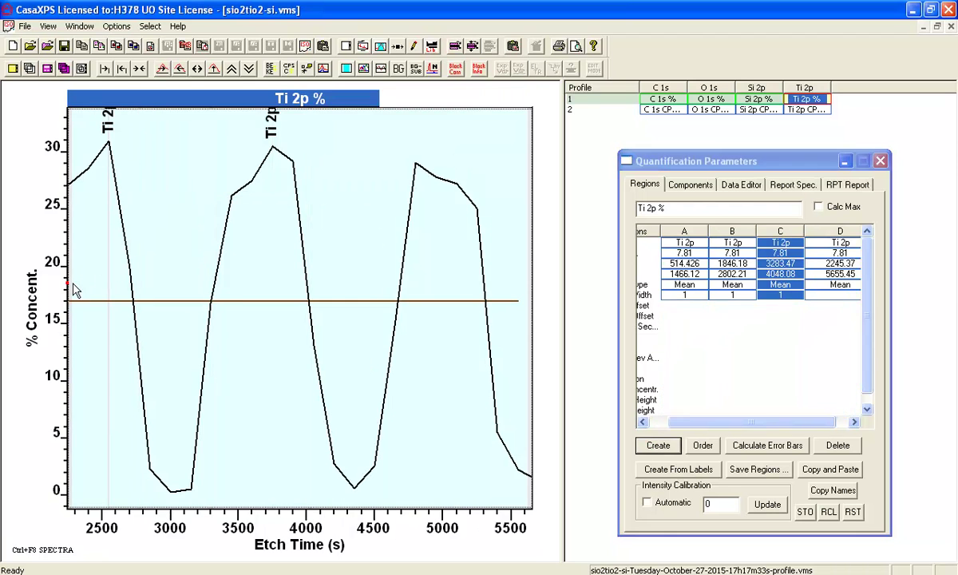
click(70, 284)
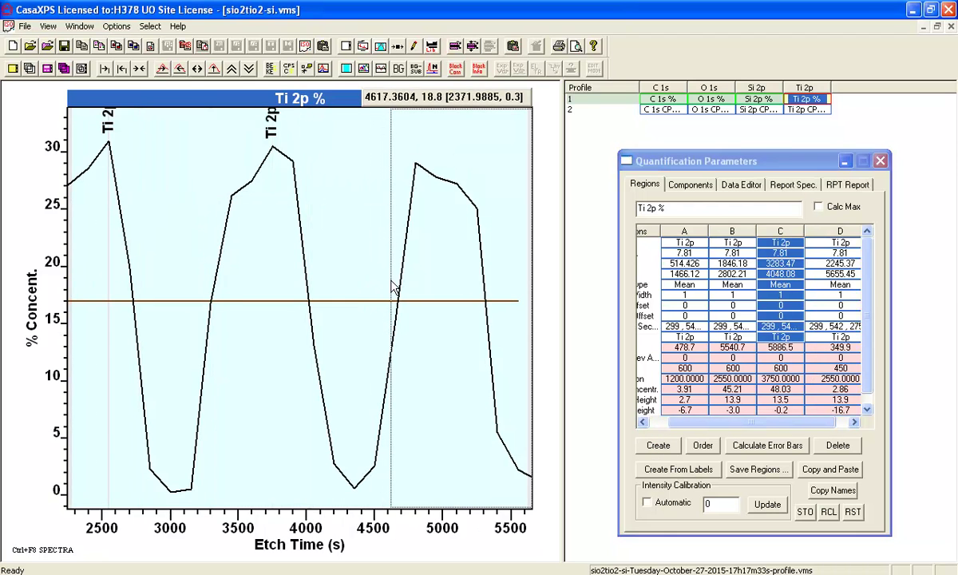
click(392, 287)
click(492, 294)
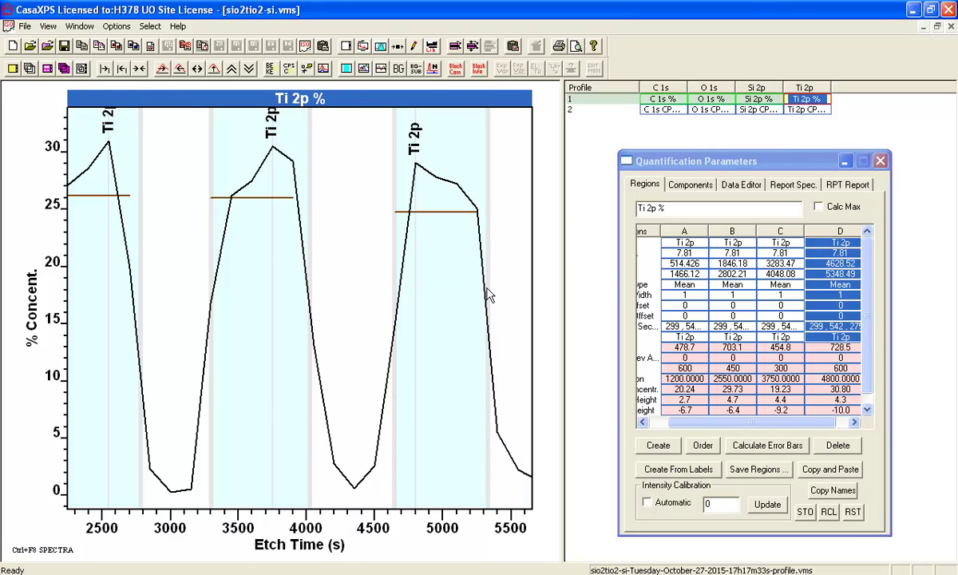
click(141, 68)
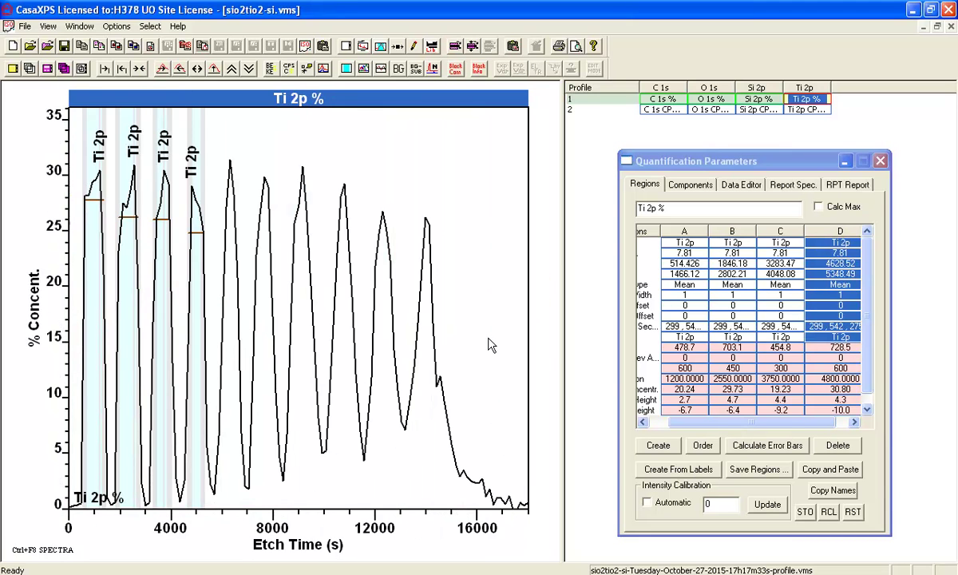
- Return to the Ti 2p % depth profile with its regions and zoom in on the fifth peak
click(472, 222)
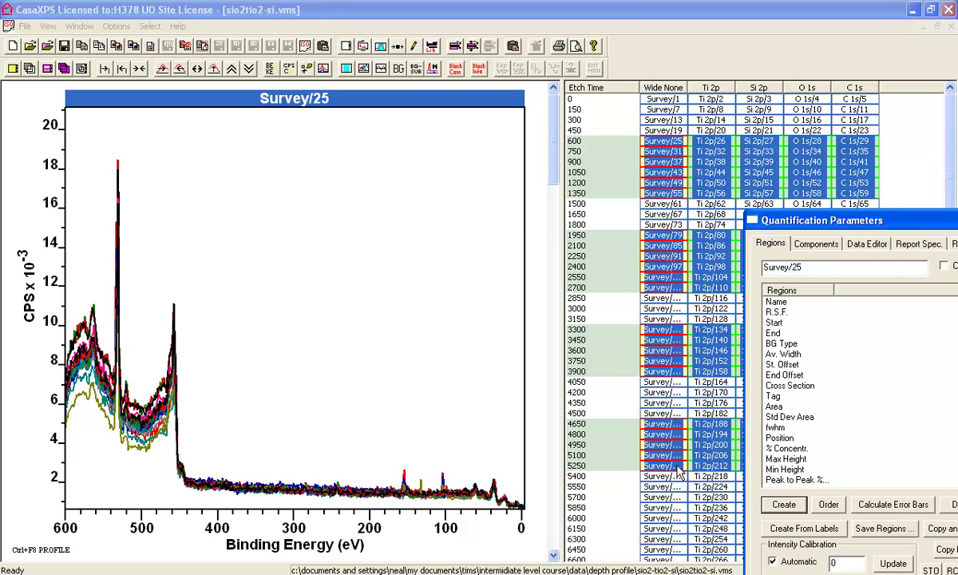
click(504, 12)
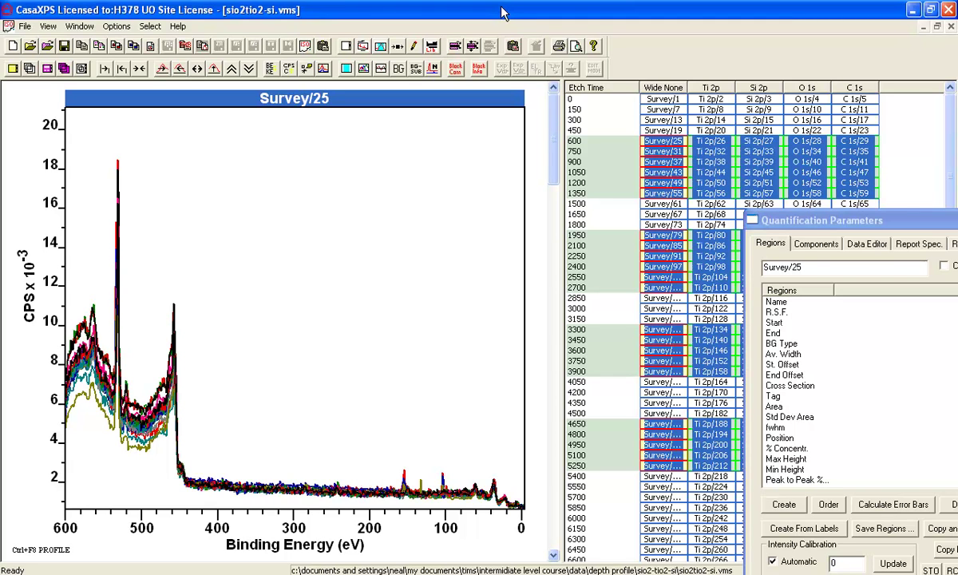
key(ctrl+F8)
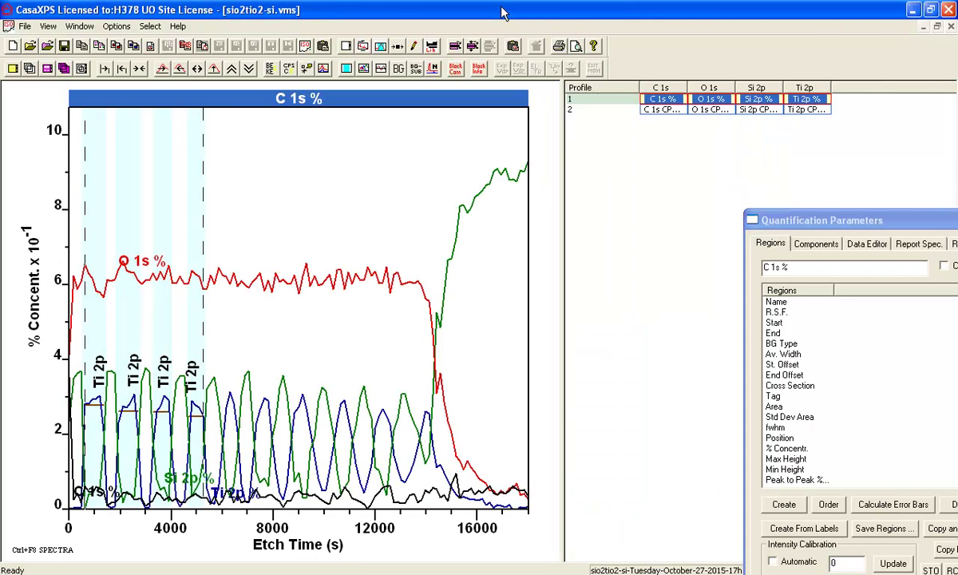
click(806, 99)
drag(814, 226, 699, 134)
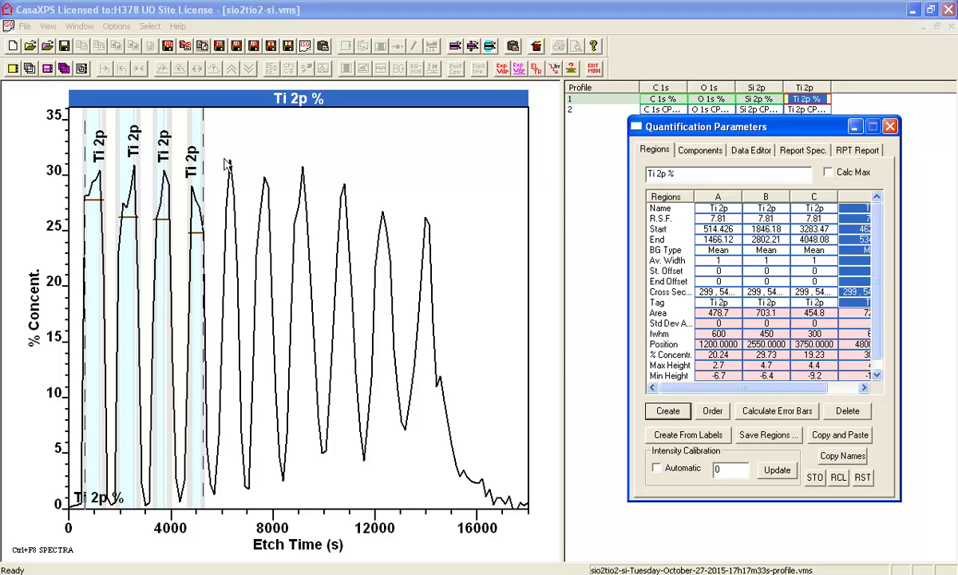
drag(216, 149, 245, 501)
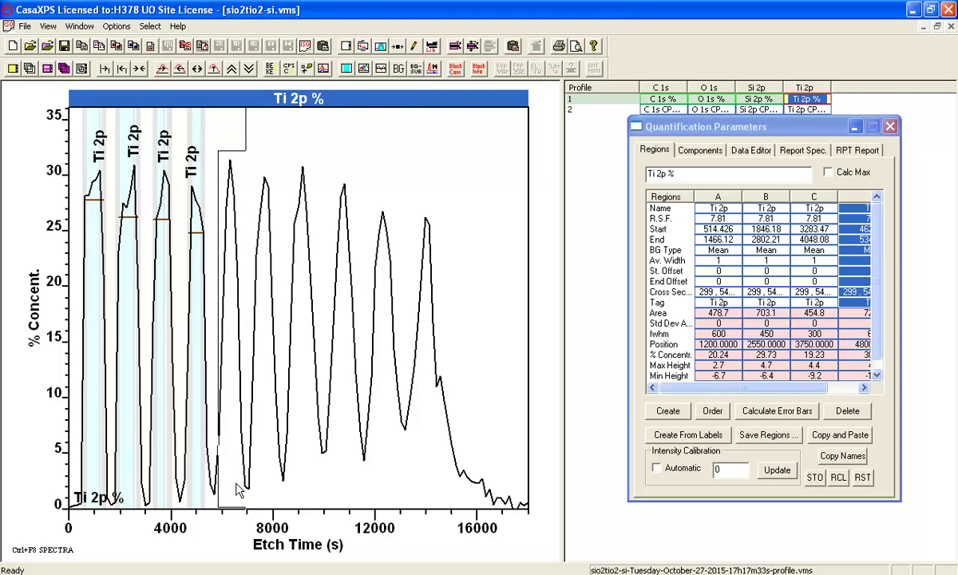
- Add region E spanning about 5880–6700 s over the fifth Ti 2p peak
click(228, 325)
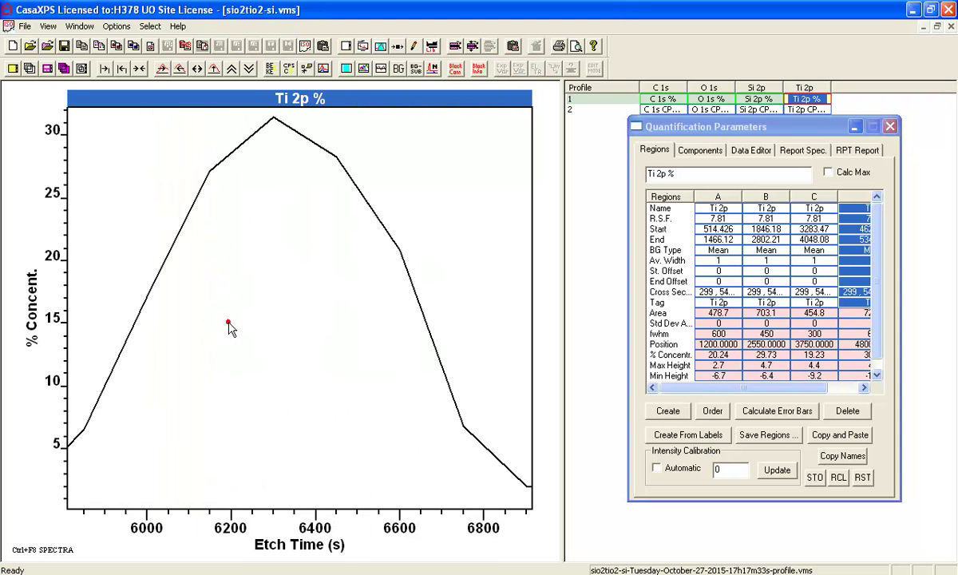
click(202, 69)
click(202, 69)
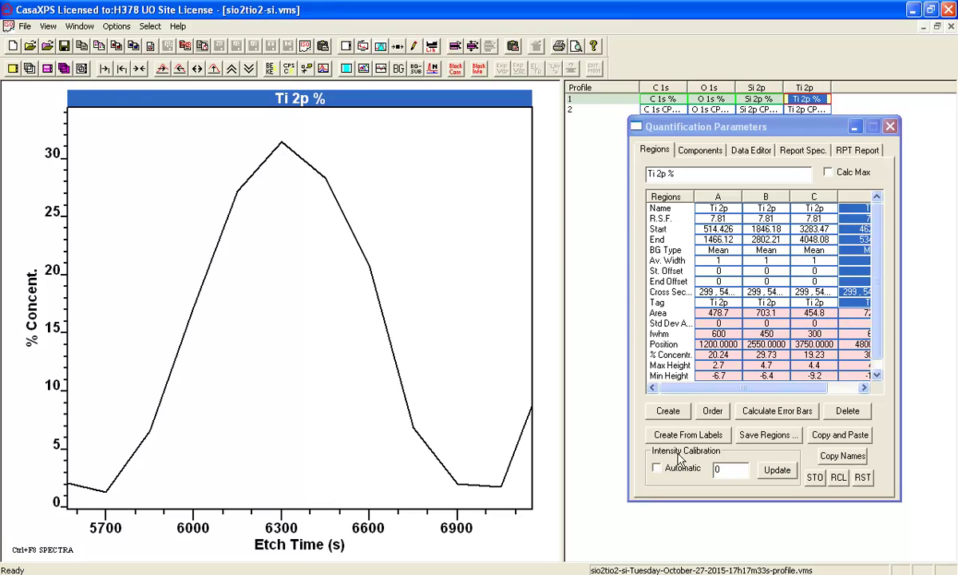
click(657, 410)
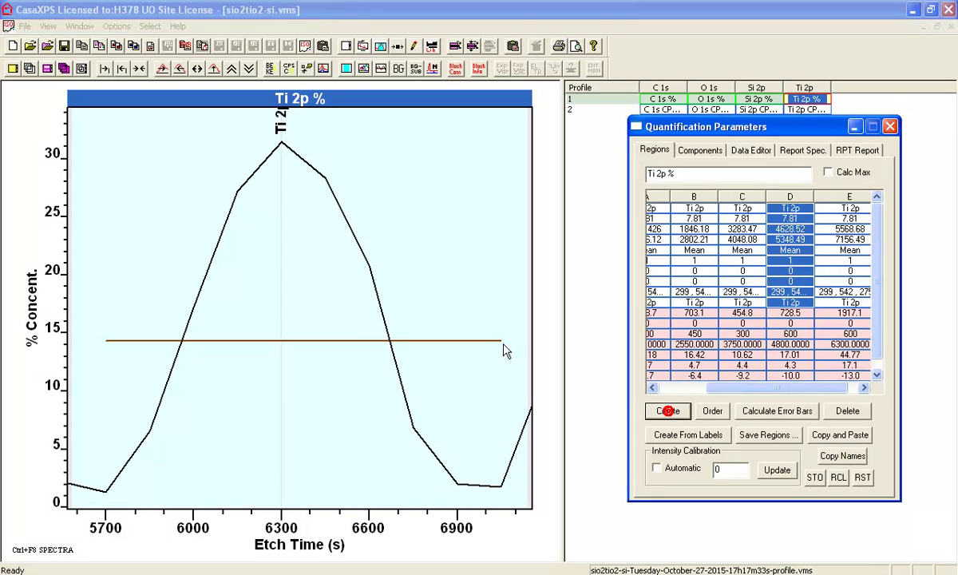
click(75, 331)
click(399, 341)
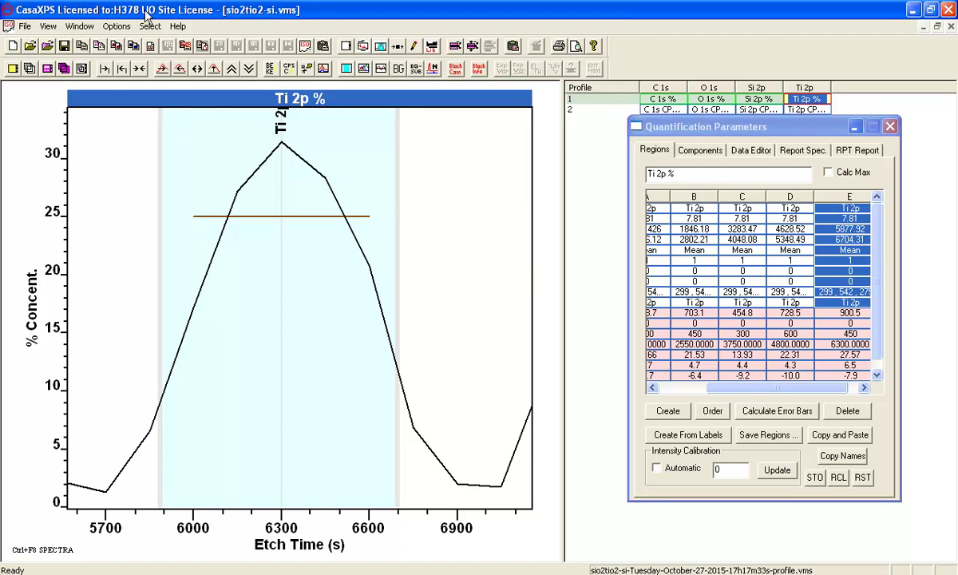
- Add region F spanning about 7240–8050 s over the next Ti 2p peak
click(160, 68)
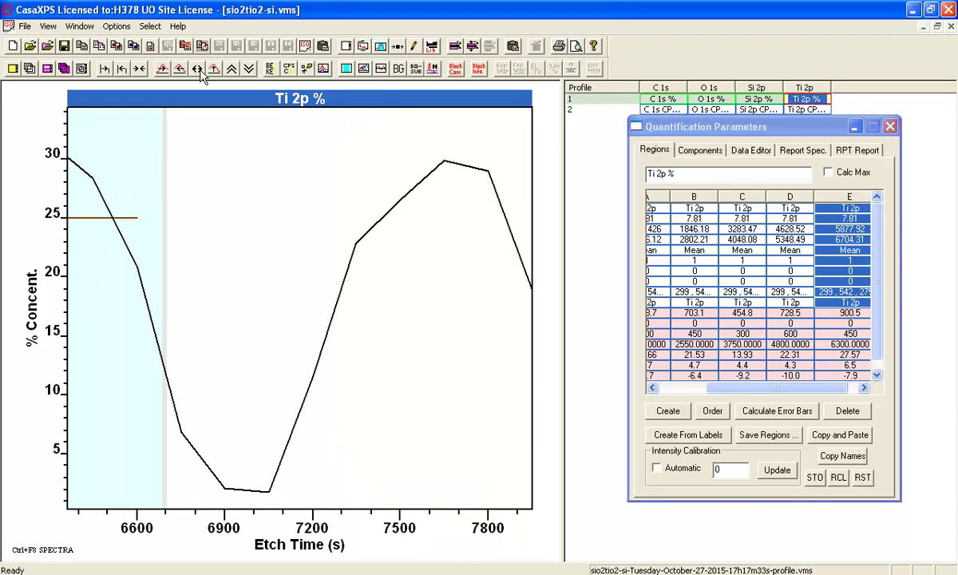
click(197, 68)
click(197, 68)
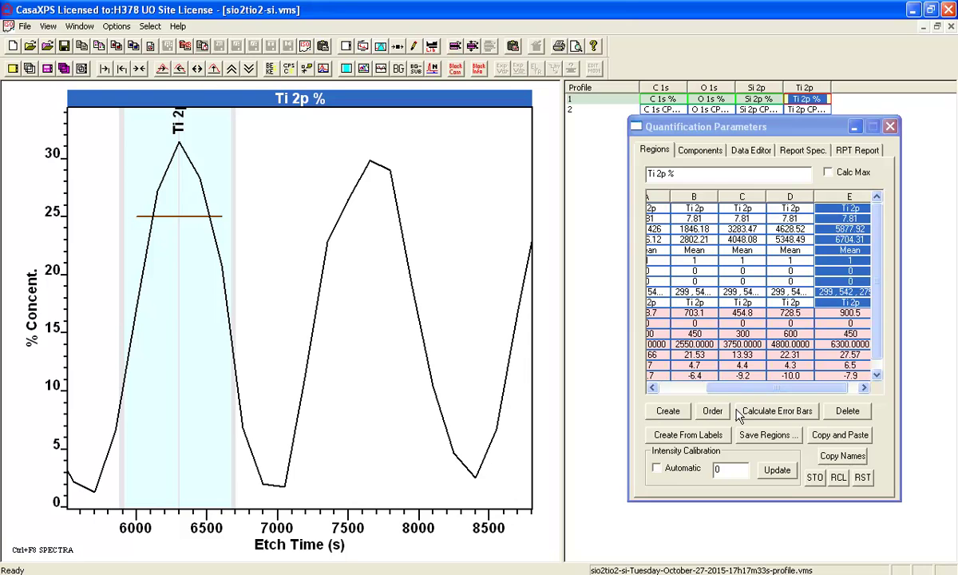
click(668, 411)
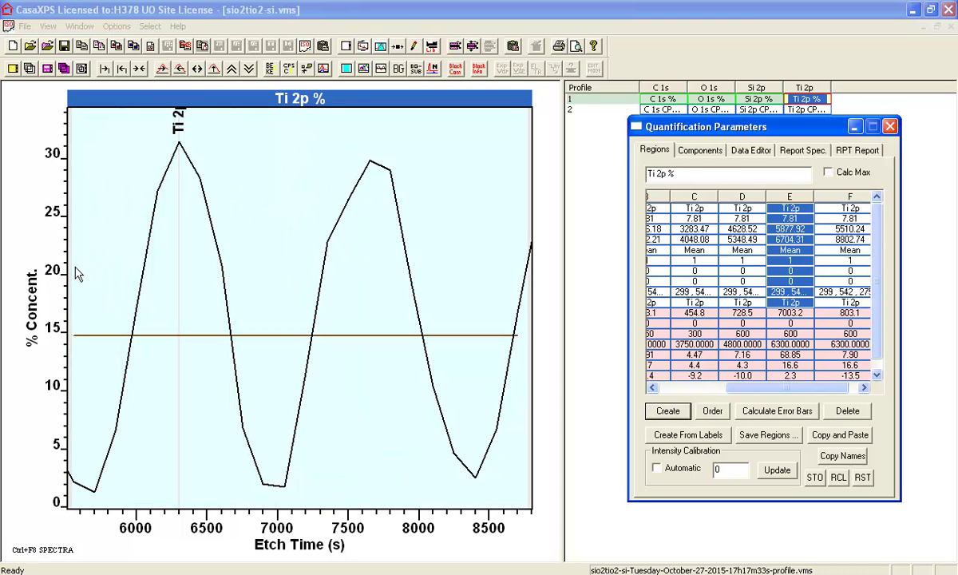
drag(77, 274, 312, 265)
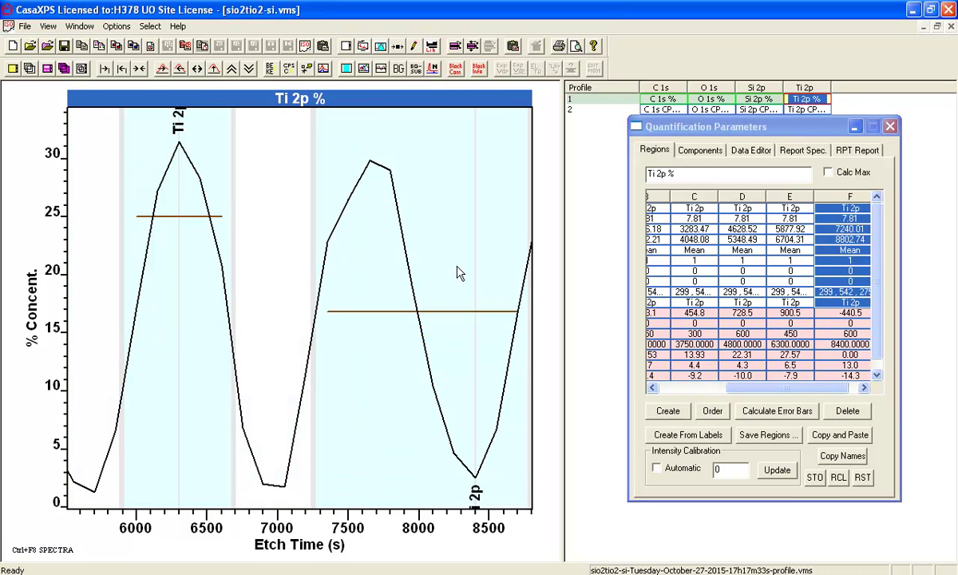
drag(525, 276, 429, 272)
- Add region G spanning about 8670–9550 s
click(145, 66)
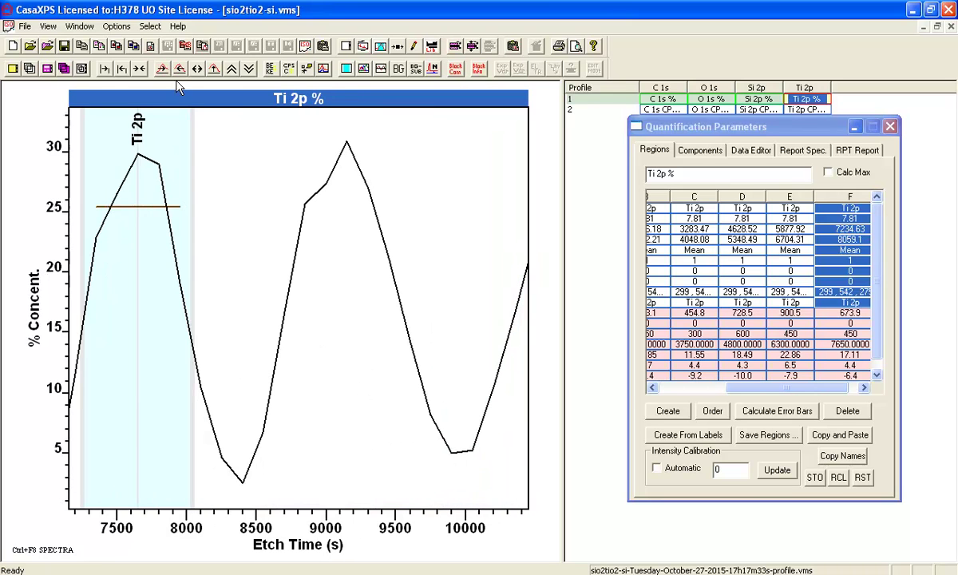
click(668, 412)
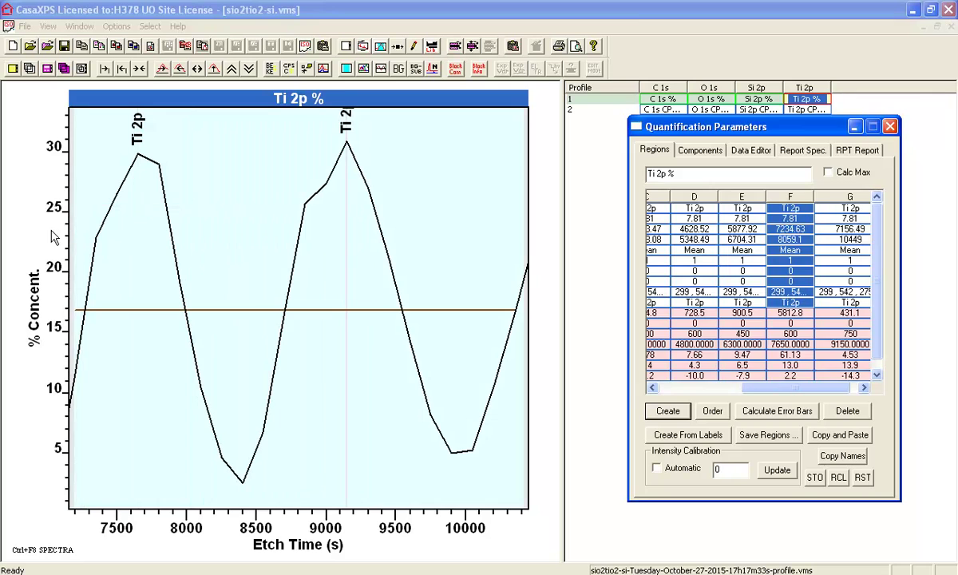
drag(81, 240, 284, 248)
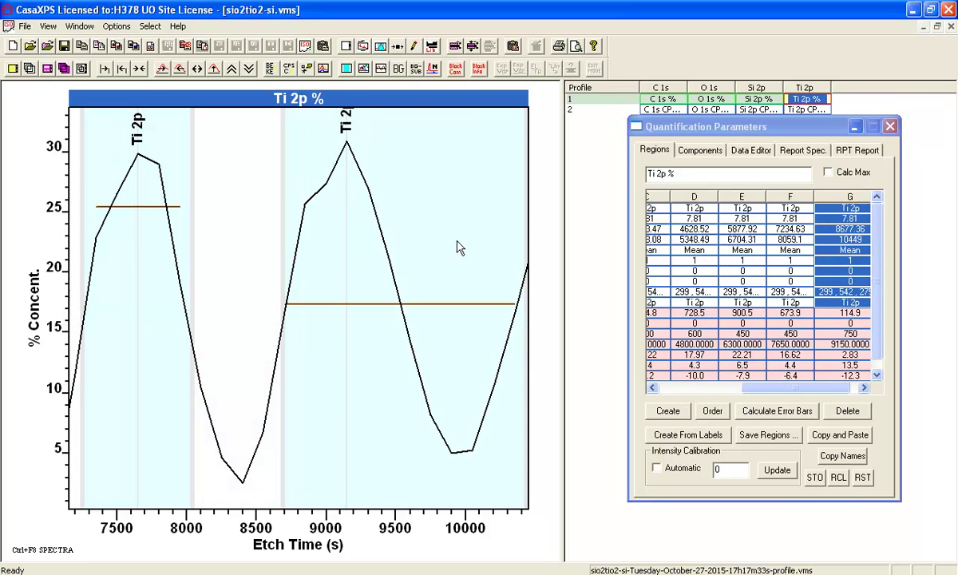
drag(523, 256, 409, 256)
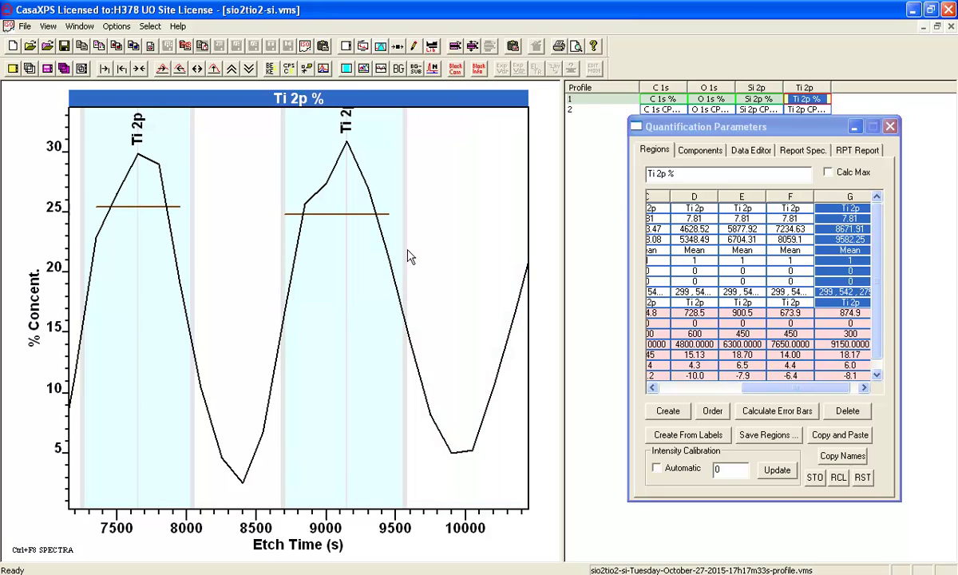
- Add region H near 10800 s and region I spanning about 11800–12750 s
click(146, 64)
click(668, 411)
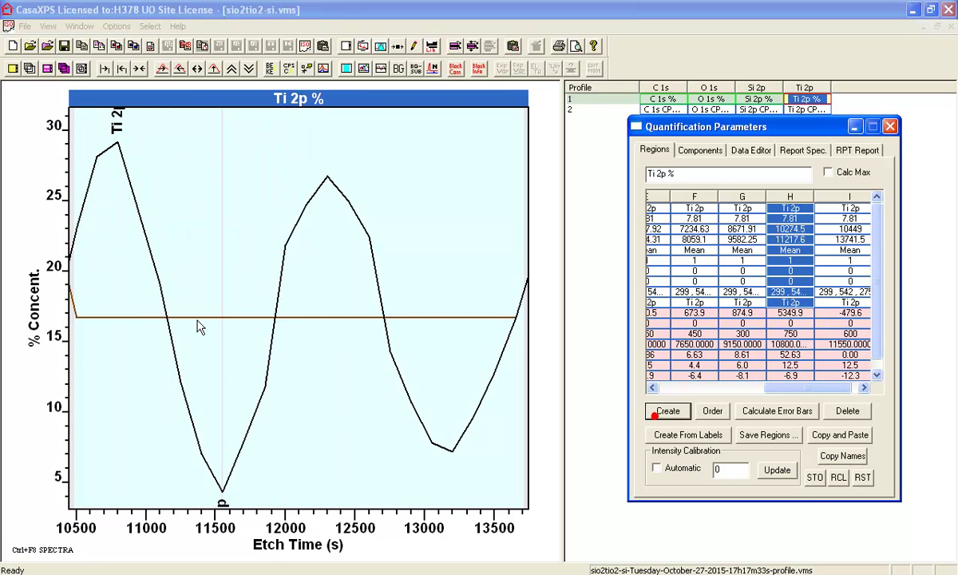
click(109, 270)
drag(110, 270, 255, 268)
drag(532, 268, 395, 265)
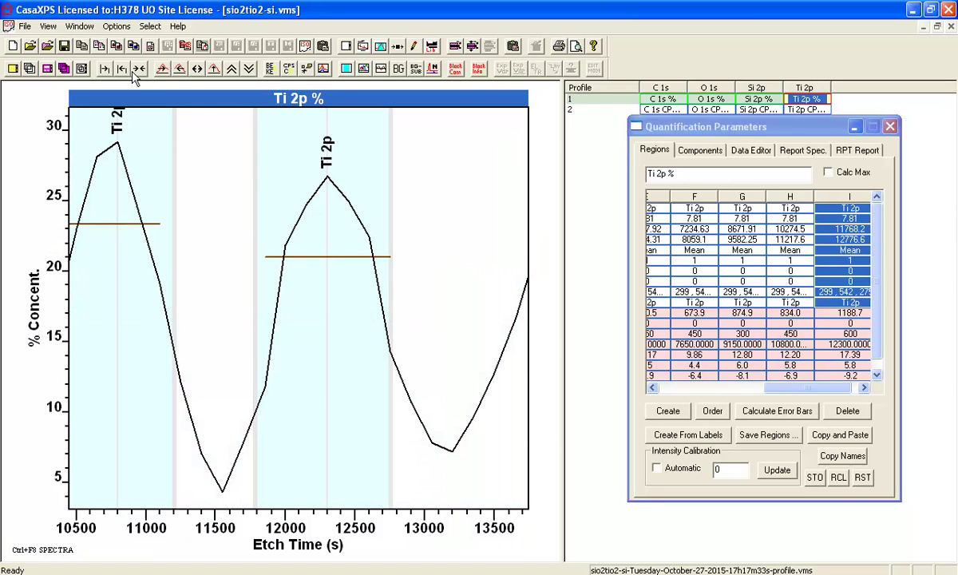
- Add region J on the last Ti 2p peak, ending near 14450 s
click(162, 70)
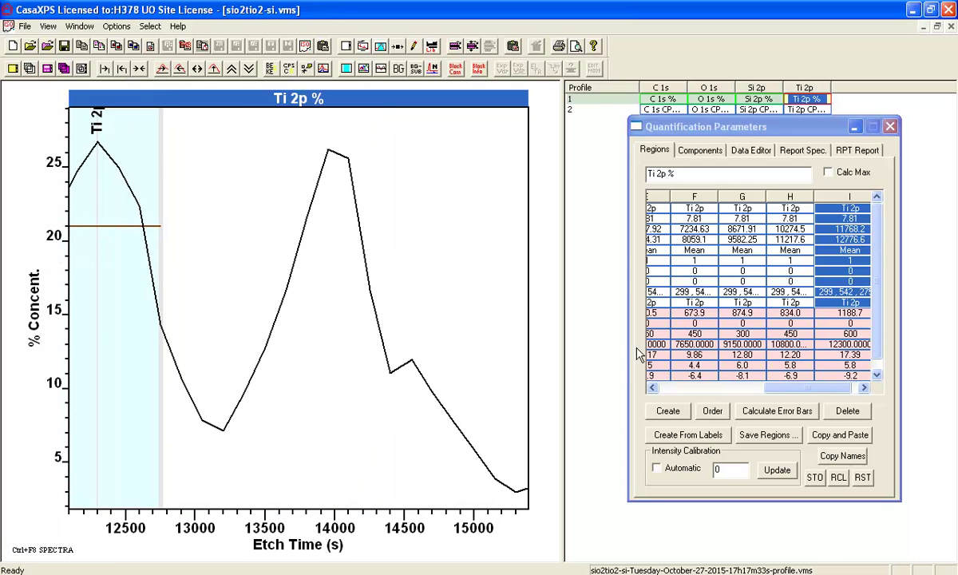
click(660, 412)
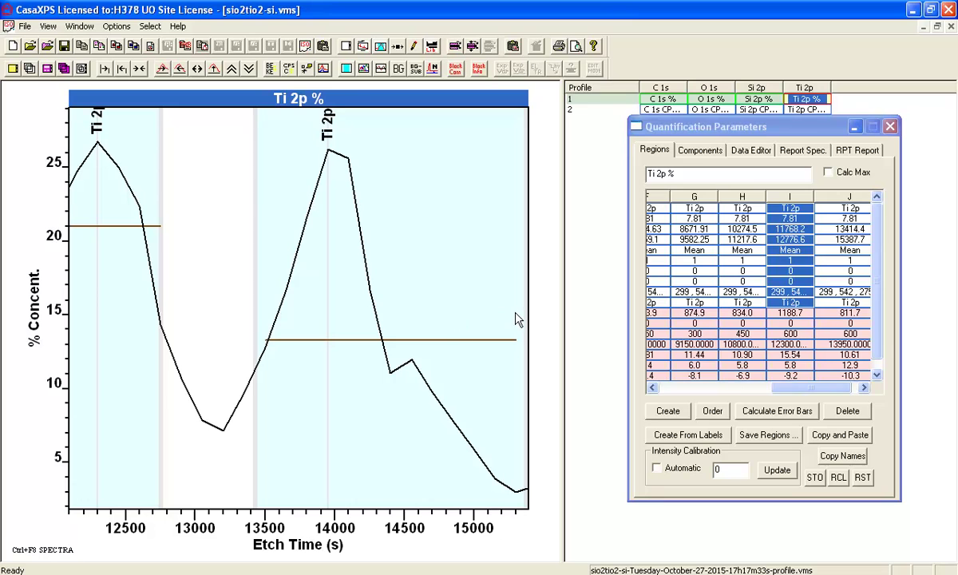
drag(515, 311, 403, 316)
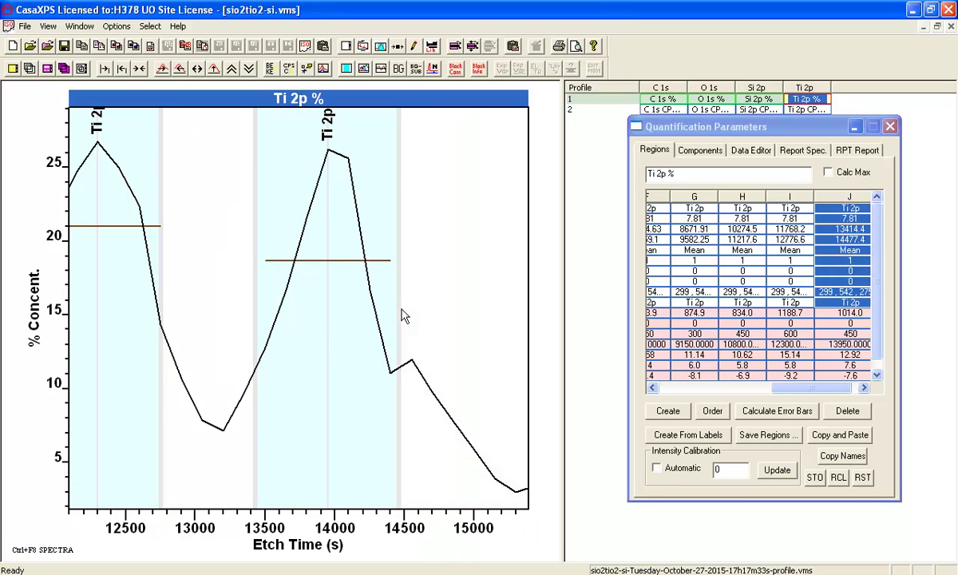
- Review all ten regions at full range, return to the survey spectra, and open Edit VAMAS Identifiers
click(140, 69)
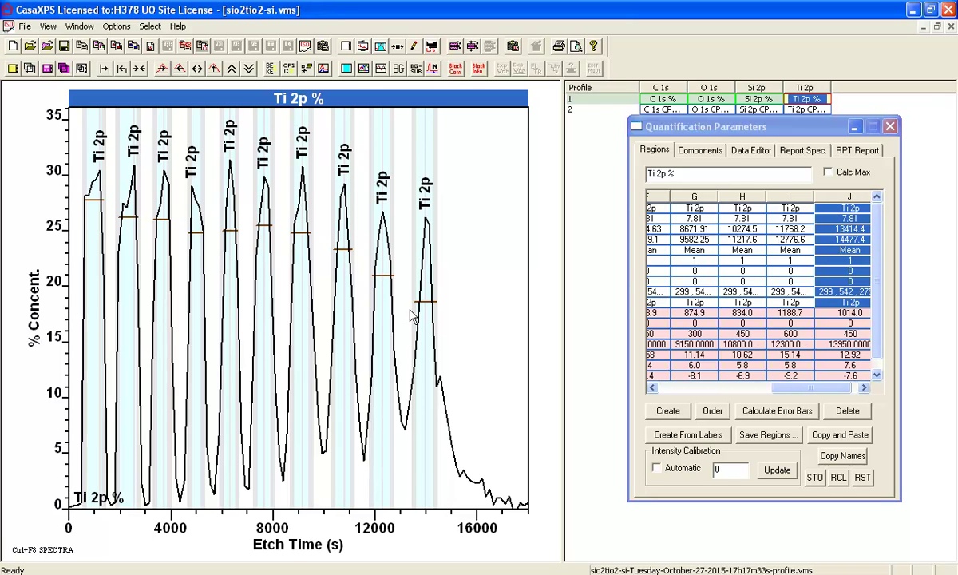
key(ctrl+F5)
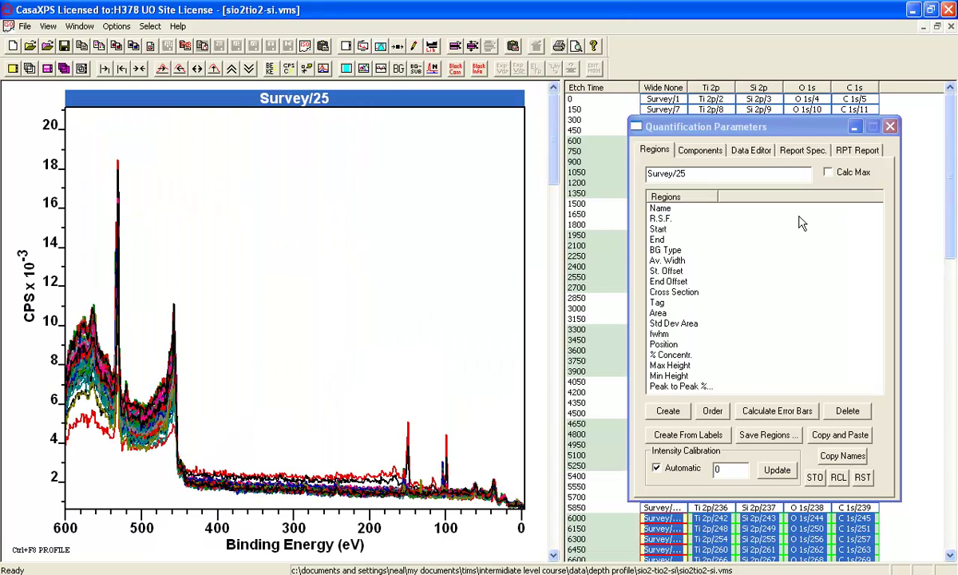
click(891, 126)
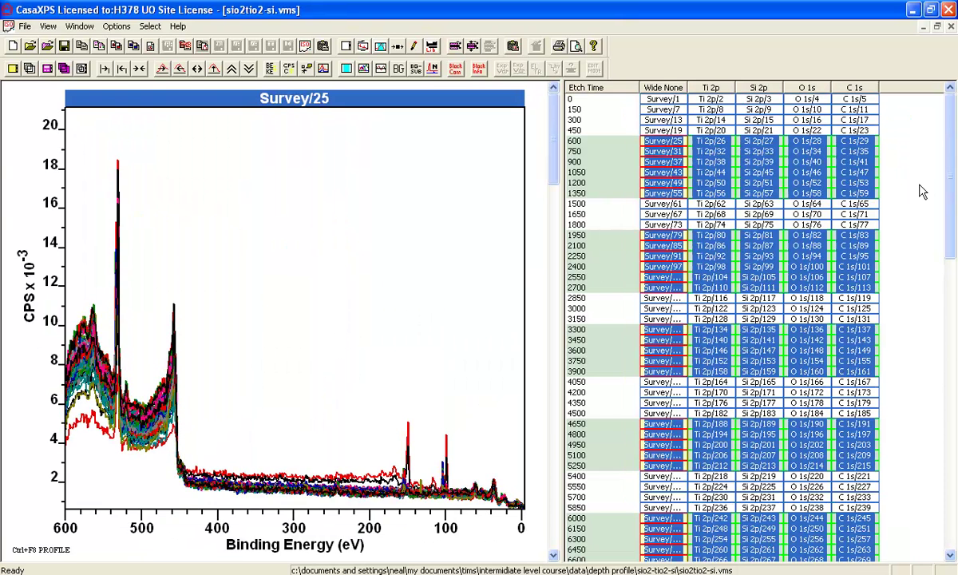
mouse_move(949, 171)
mouse_down()
mouse_move(945, 493)
mouse_move(945, 158)
mouse_up()
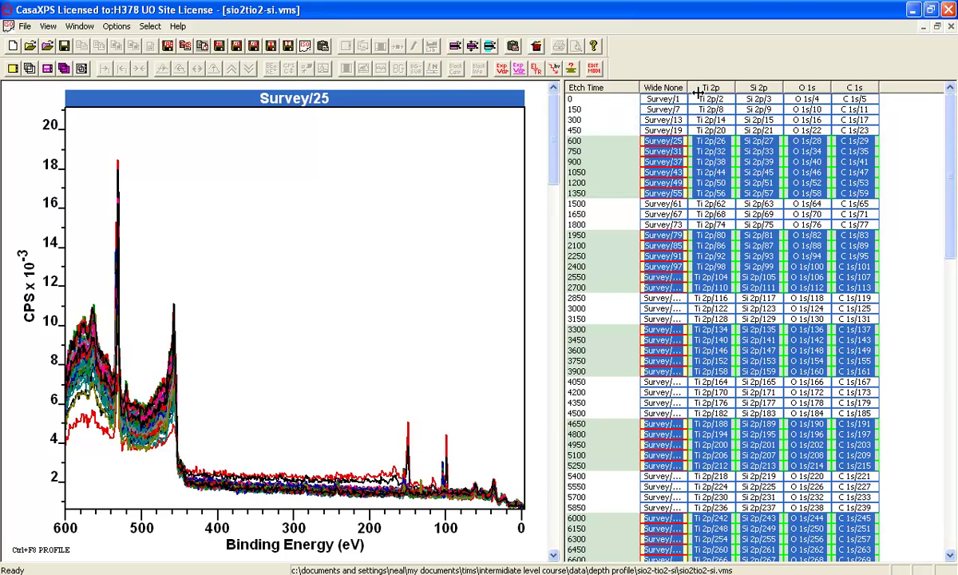
click(537, 69)
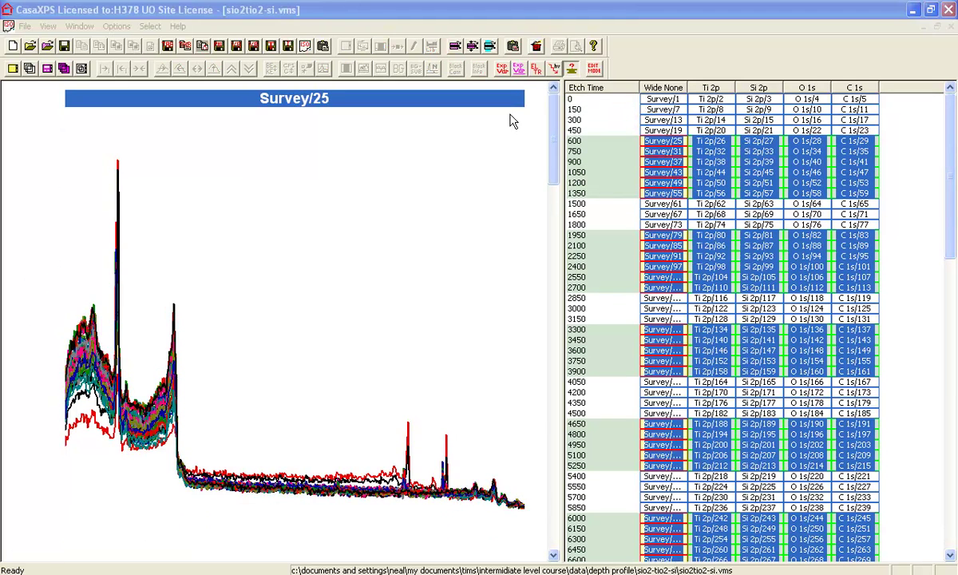
- Turn off updating of Block Id, Species/Element and Transition
click(397, 222)
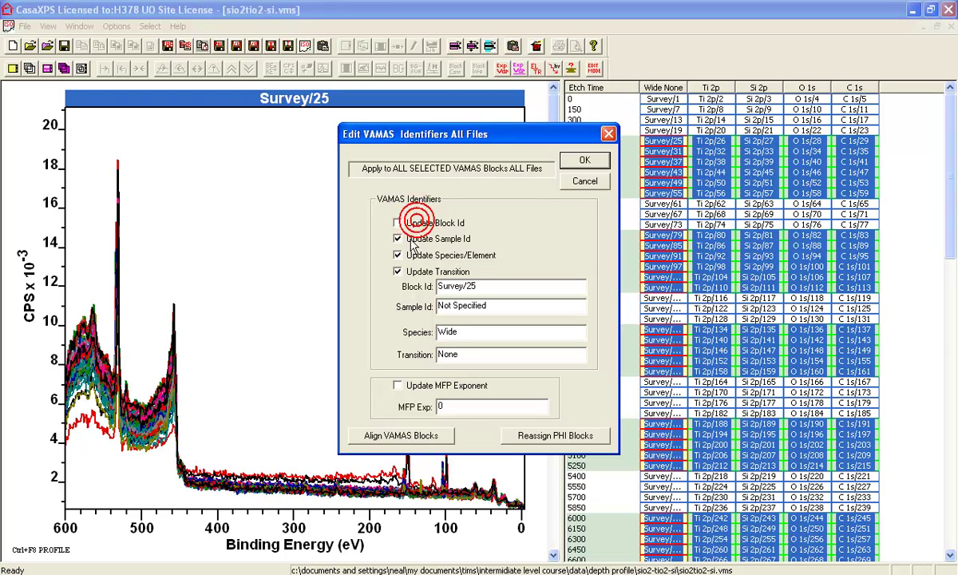
click(398, 255)
click(398, 271)
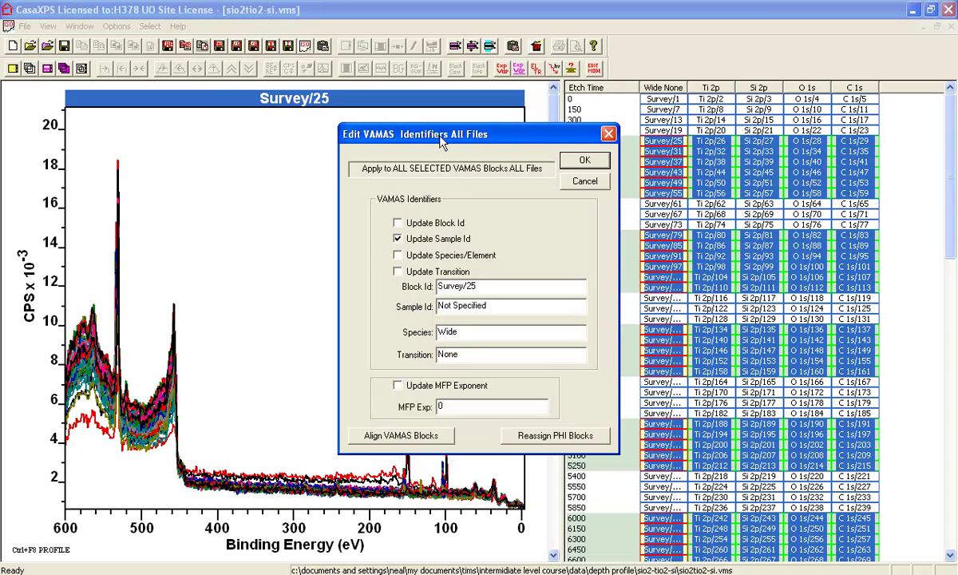
drag(416, 127, 345, 125)
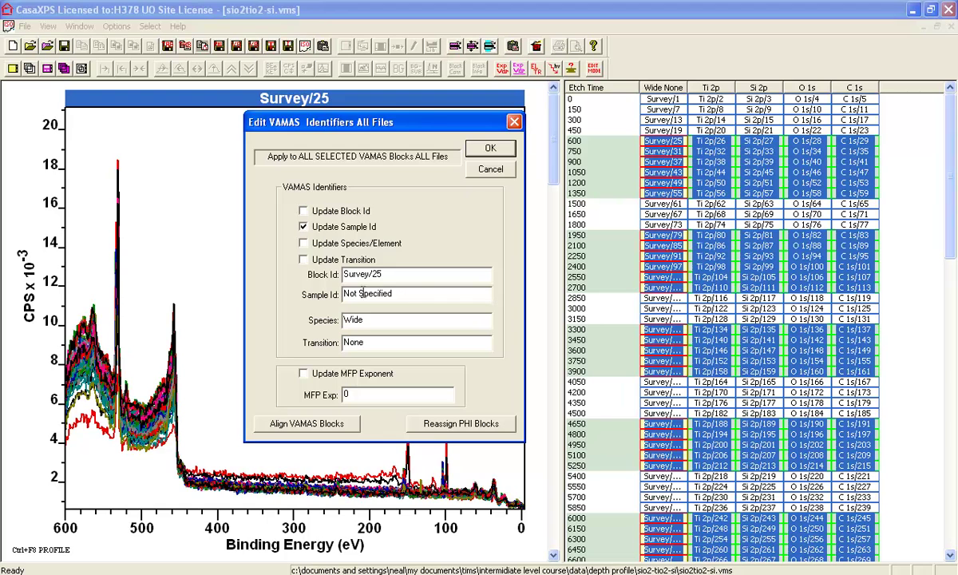
- Enter 'TiO2 Layer' as the Sample Id and apply it to the selected spectra
drag(411, 294, 294, 300)
text(TiO2 Layer)
double_click(400, 294)
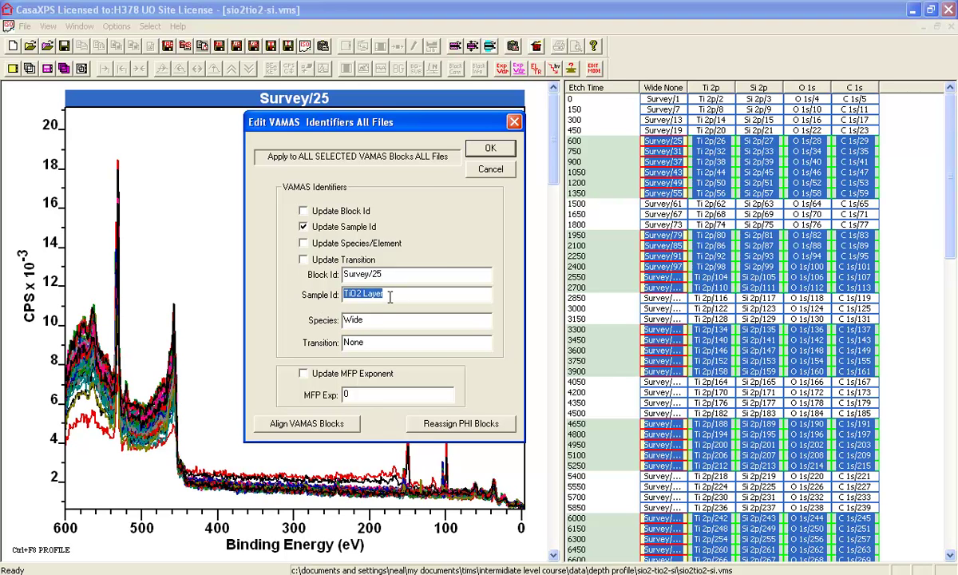
click(490, 148)
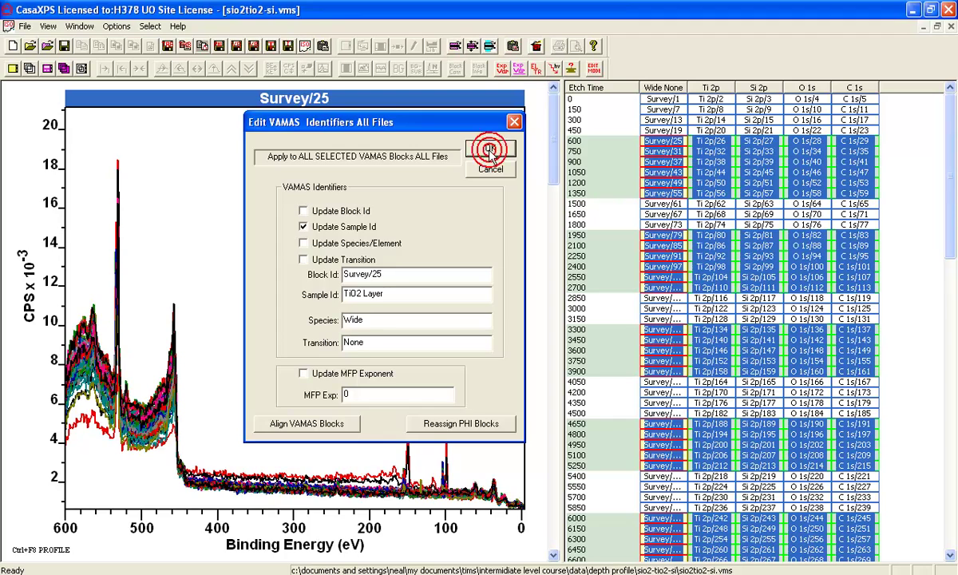
- Overlay all survey spectra, with the table listing etch times 0, 150, 300… again
click(595, 70)
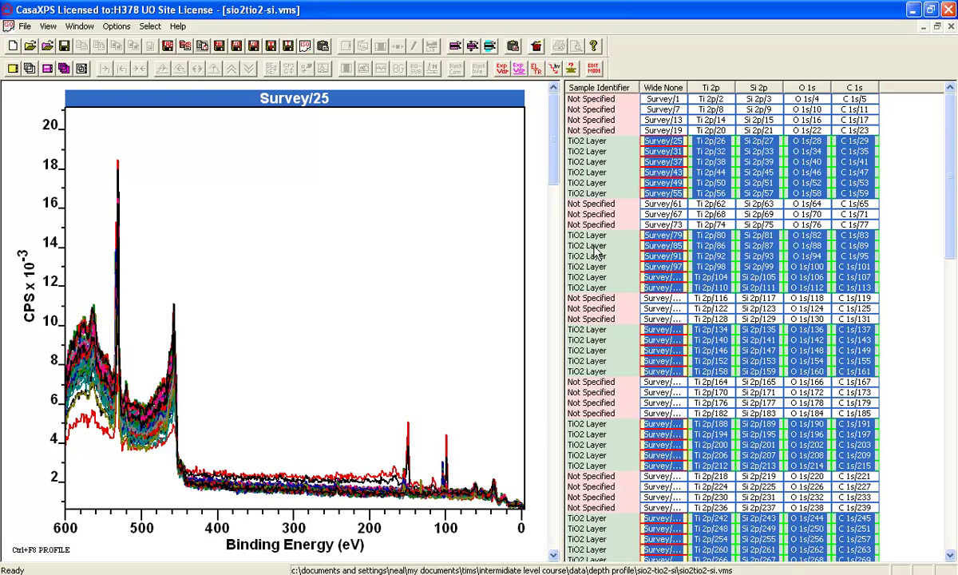
click(919, 150)
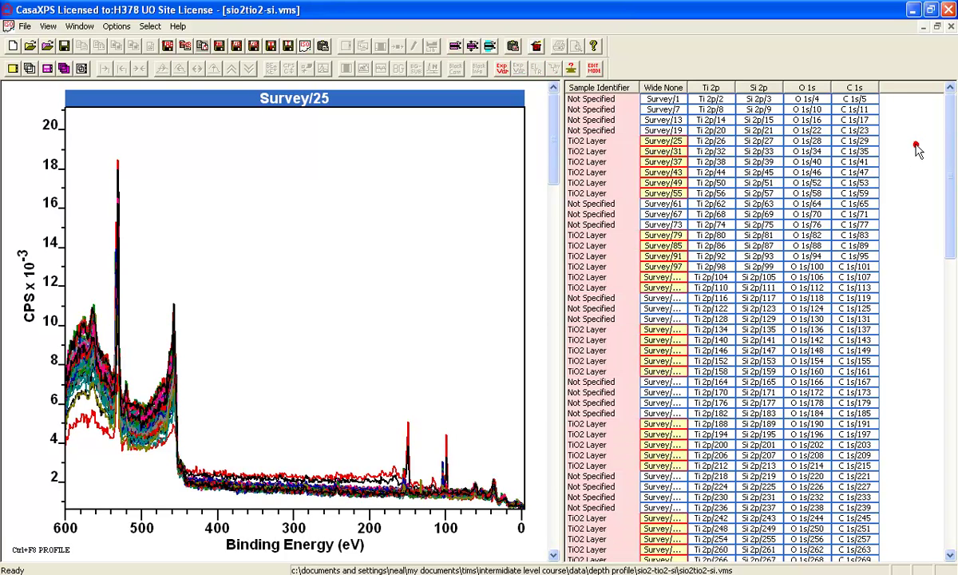
click(595, 69)
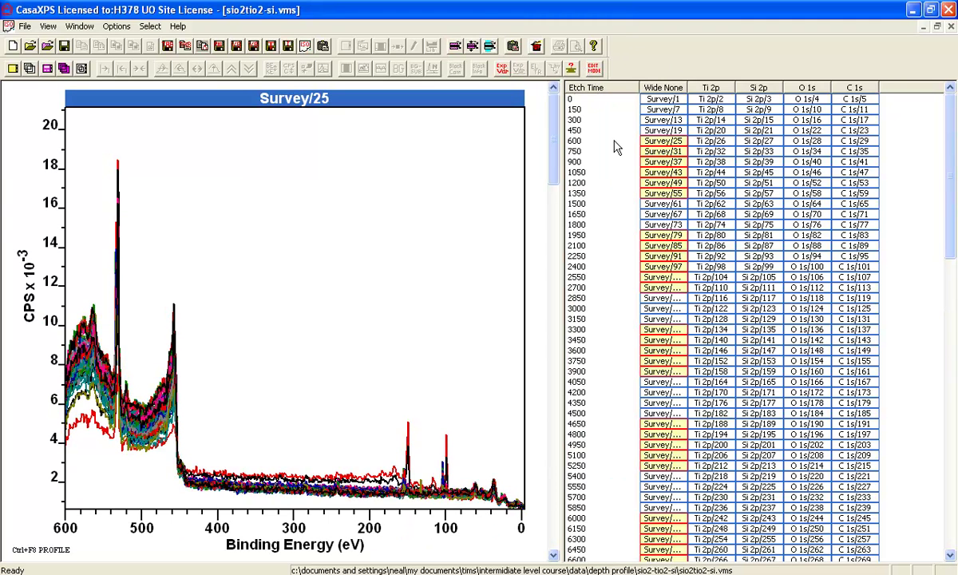
- Convert the cumulative etch times to per-cycle sputter times: 0, then 150 per block
click(662, 151)
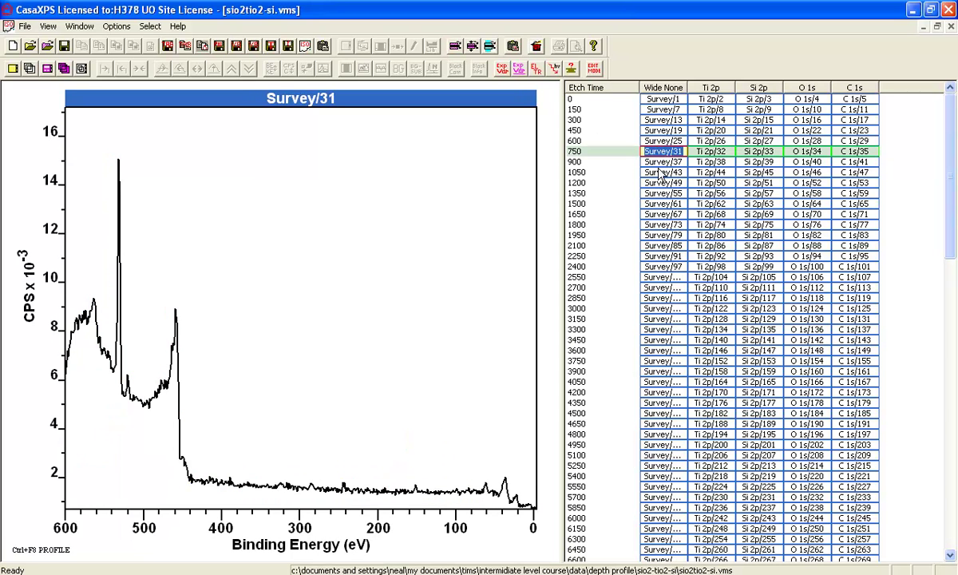
click(661, 171)
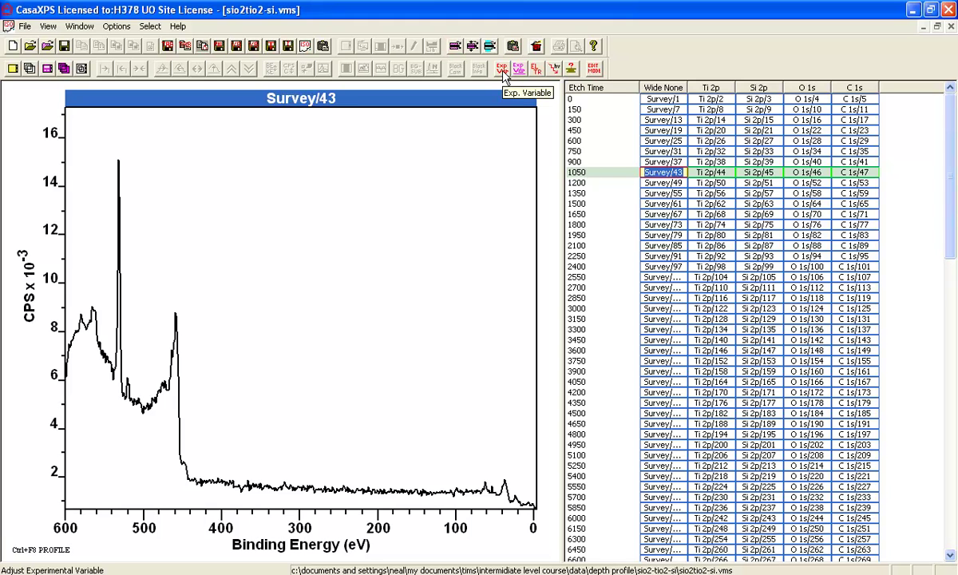
click(503, 70)
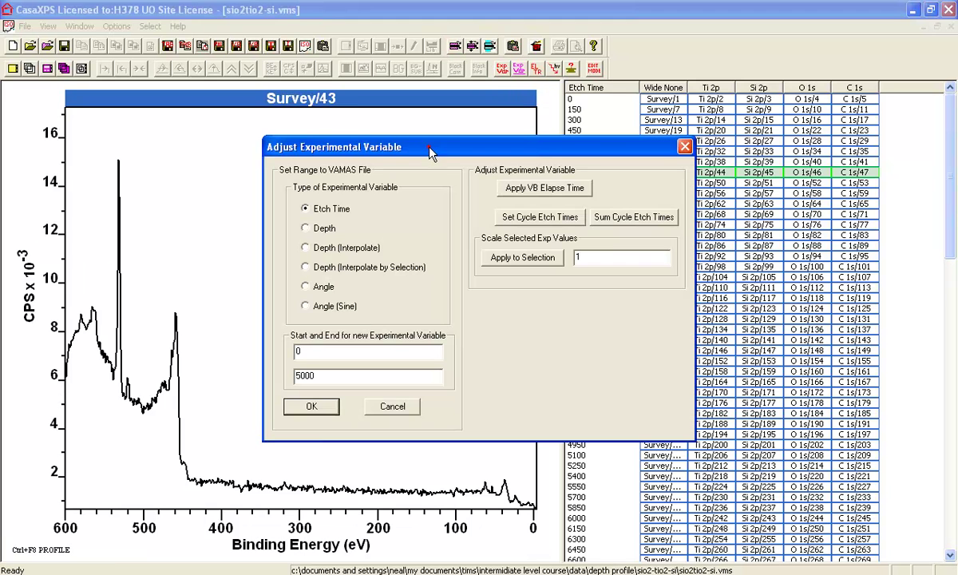
drag(430, 151, 263, 136)
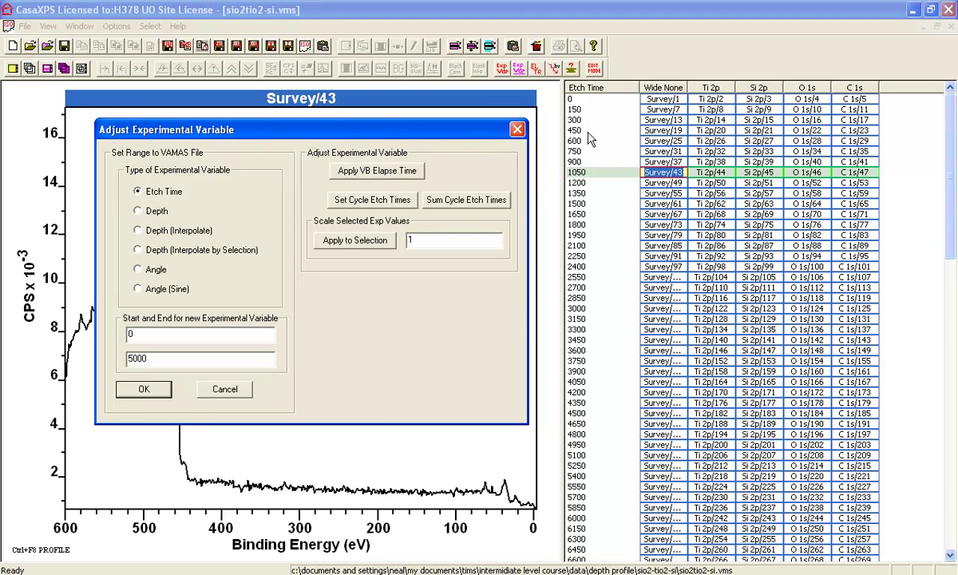
click(364, 204)
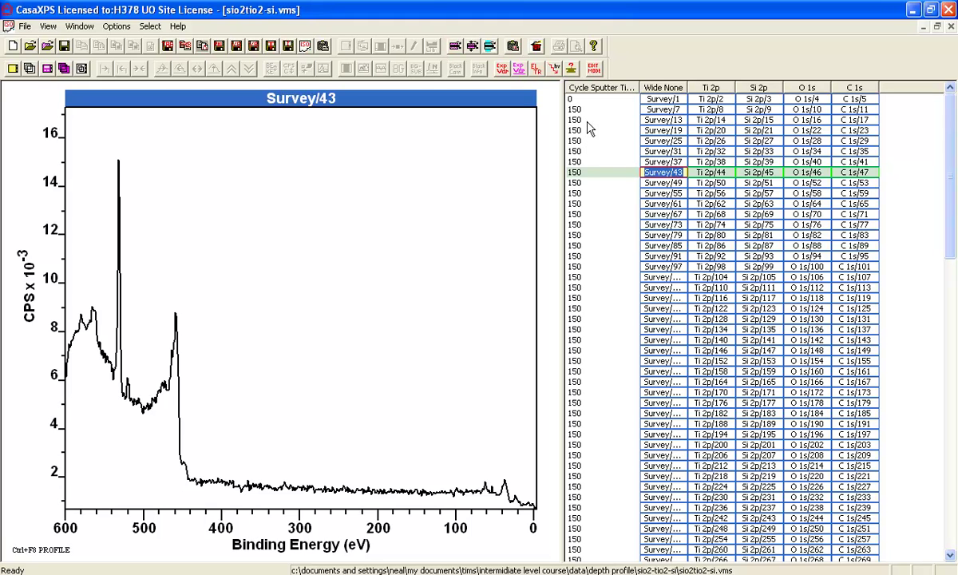
- Search block comments for 'TiO2 Layer', selecting all 290 matching blocks
click(501, 71)
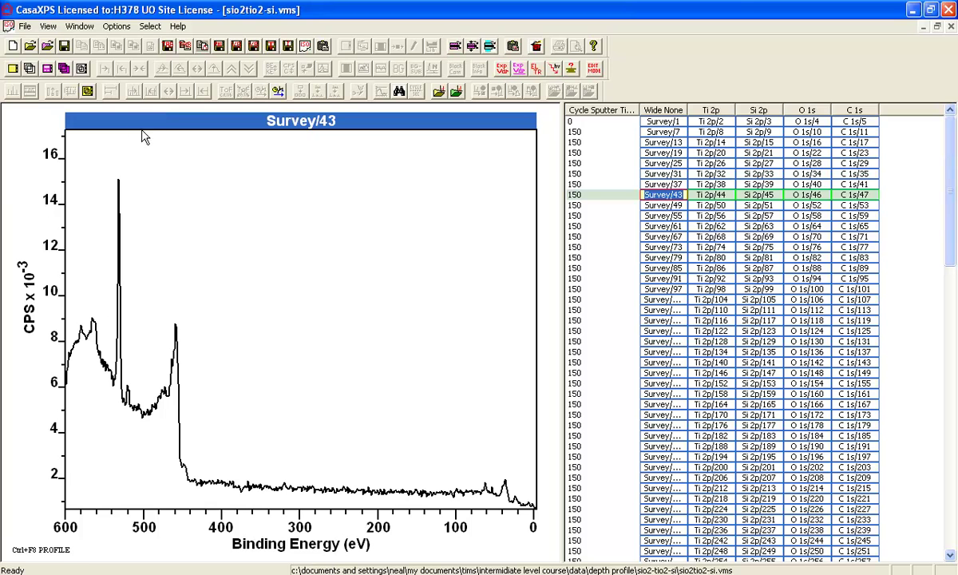
click(398, 93)
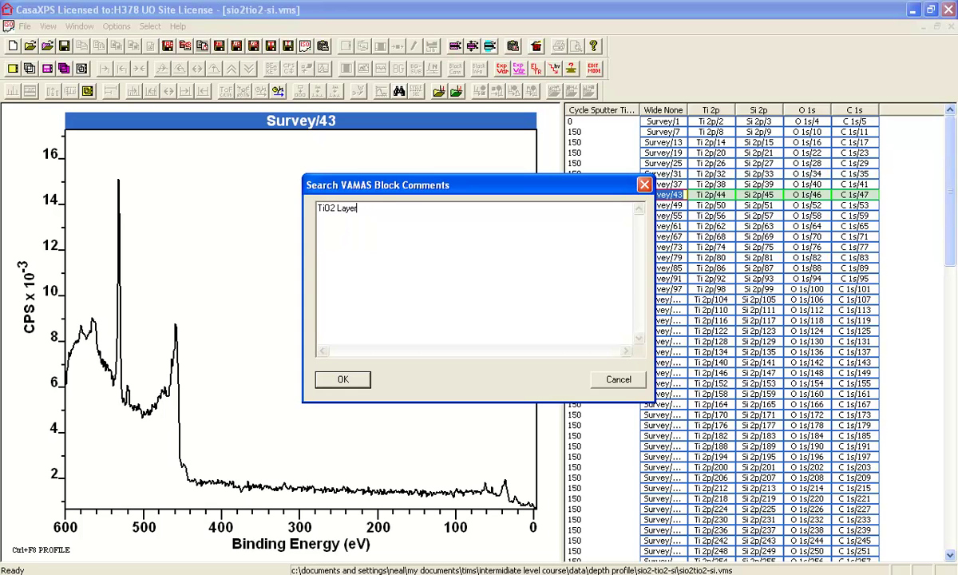
text(TiO2 Layer)
drag(507, 183, 406, 167)
click(239, 366)
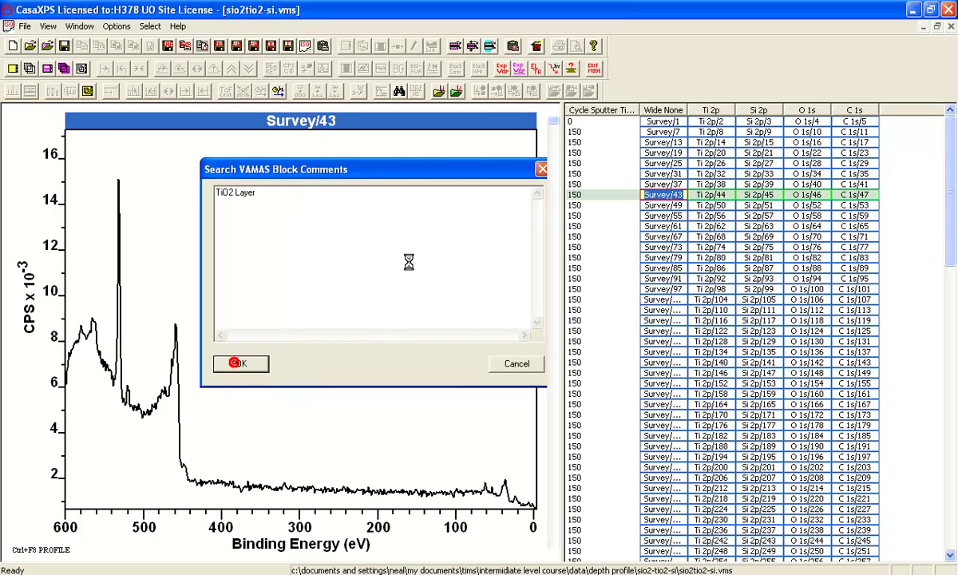
click(475, 316)
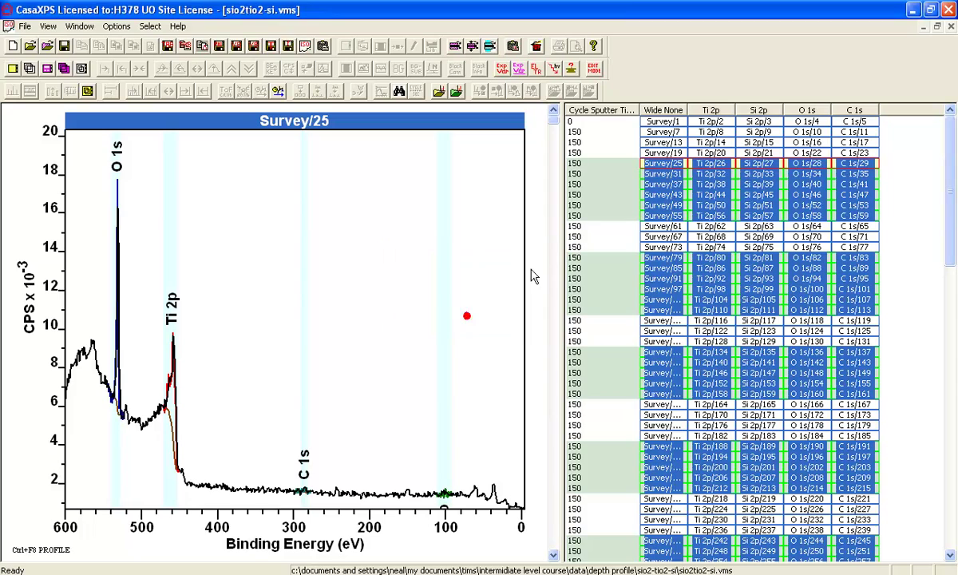
- Scale the selected TiO2 blocks' sputter times by 0.65, turning 150 into 97.5
drag(956, 181, 956, 477)
drag(954, 515, 956, 198)
click(502, 70)
drag(412, 146, 259, 151)
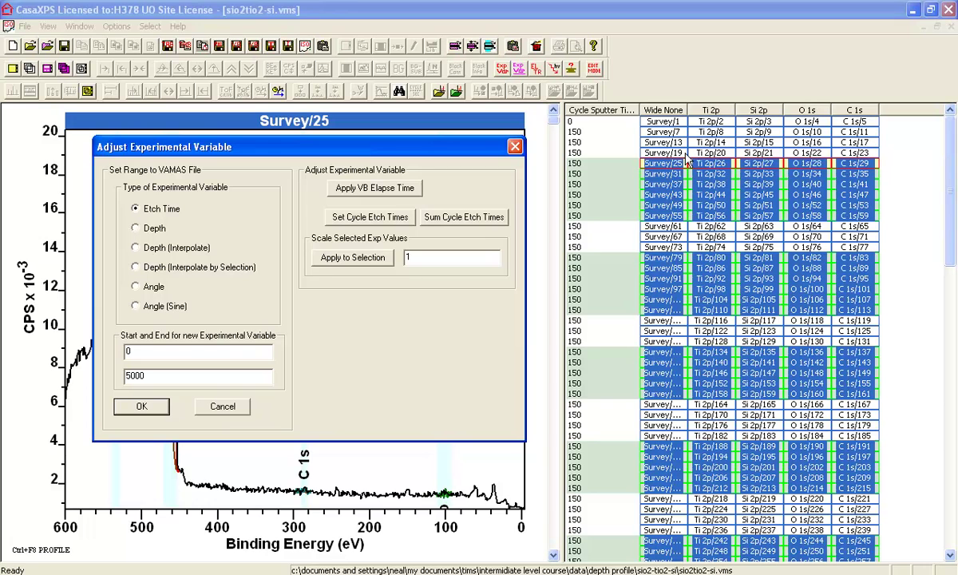
double_click(424, 261)
text(0.65)
click(354, 259)
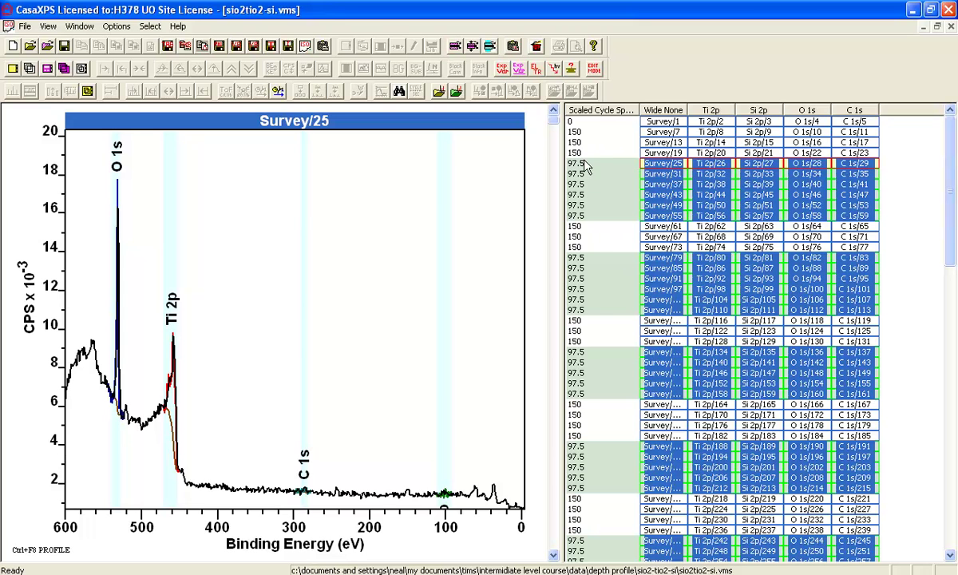
- Sum the cycle times into a cumulative Depth column (0, 150, 300, 450, 547.5…)
mouse_move(950, 210)
mouse_down()
mouse_move(955, 453)
mouse_move(955, 210)
mouse_up()
click(498, 67)
drag(414, 145, 283, 145)
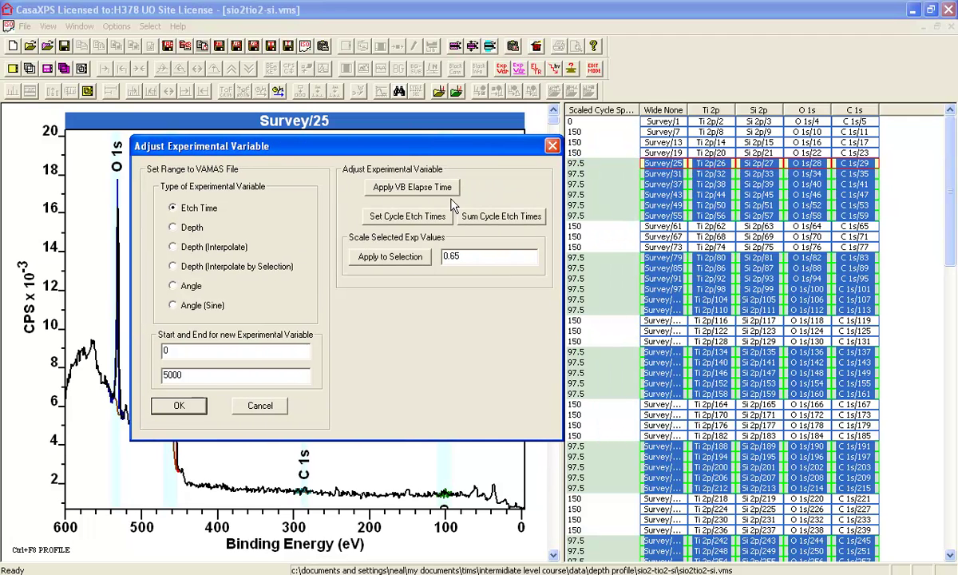
drag(415, 145, 391, 137)
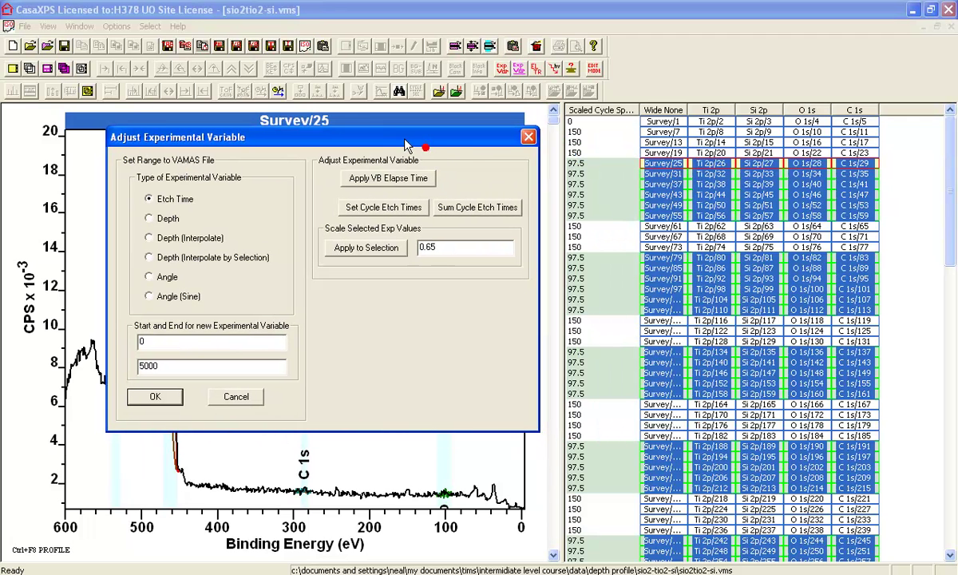
click(453, 209)
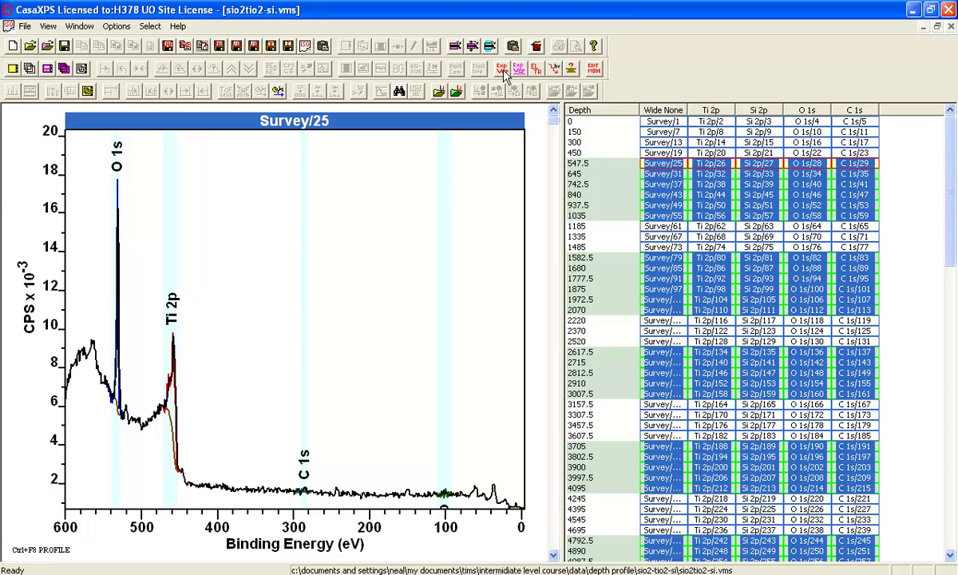
- Rescale the Depth column with Depth (Interpolate) from 0 to an end value of 70
click(474, 69)
click(305, 247)
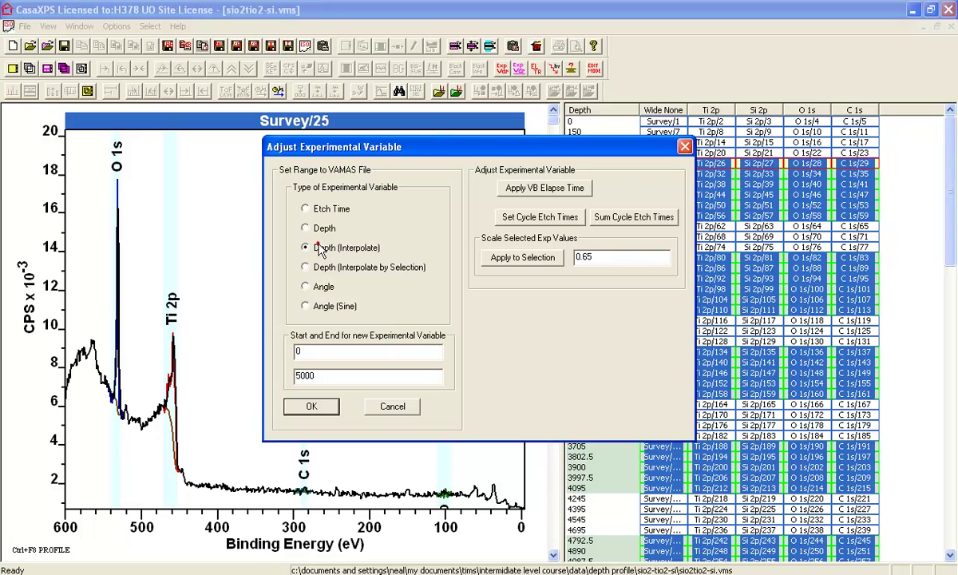
drag(511, 145, 376, 147)
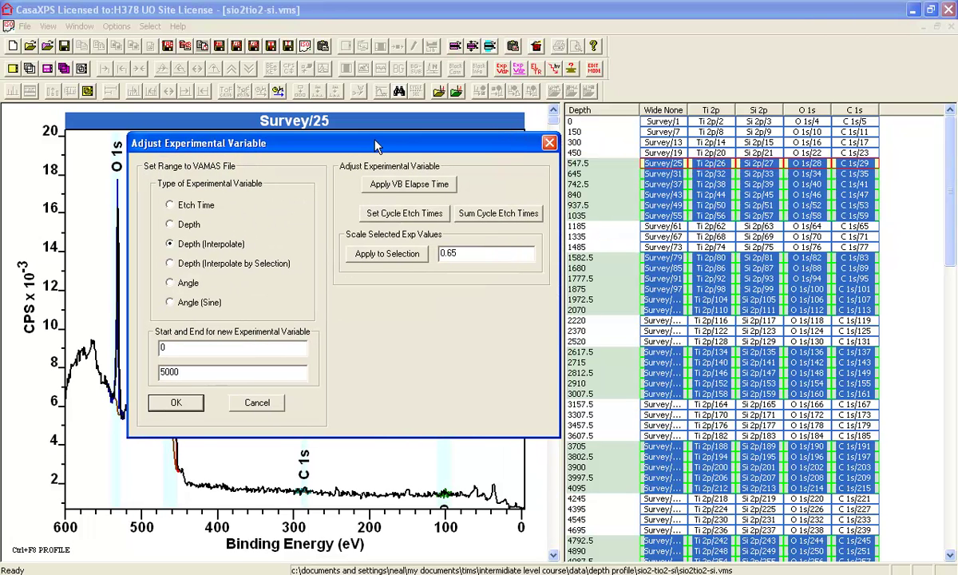
double_click(182, 371)
text(70)
click(176, 402)
click(175, 402)
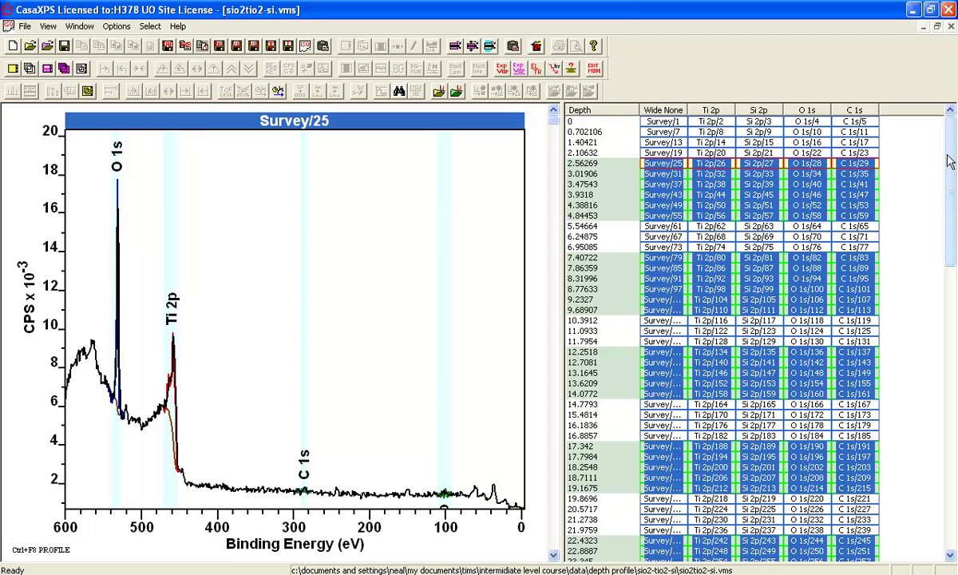
- Generate an area report of C 1s, O 1s, Si 2p and Ti 2p for all blocks
drag(948, 161, 894, 160)
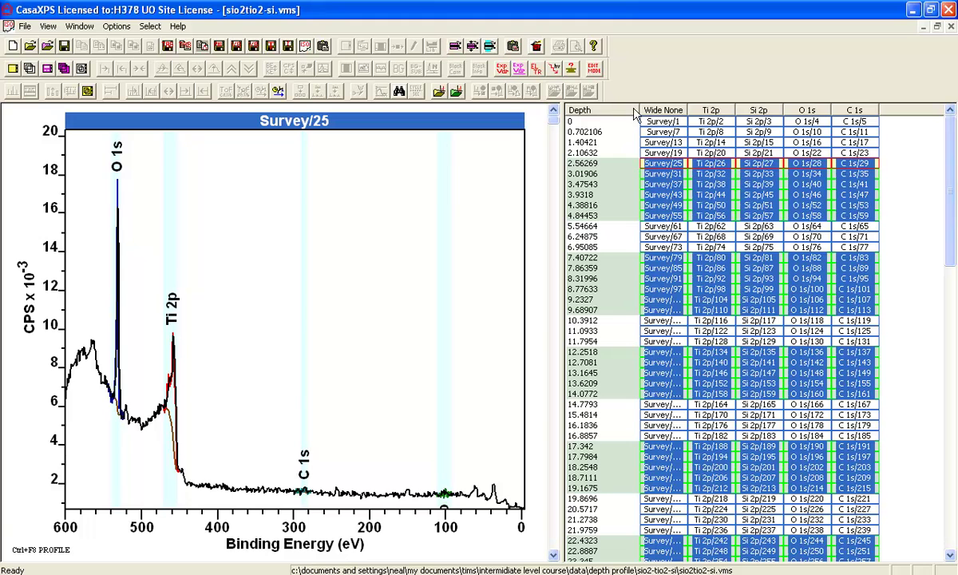
click(607, 112)
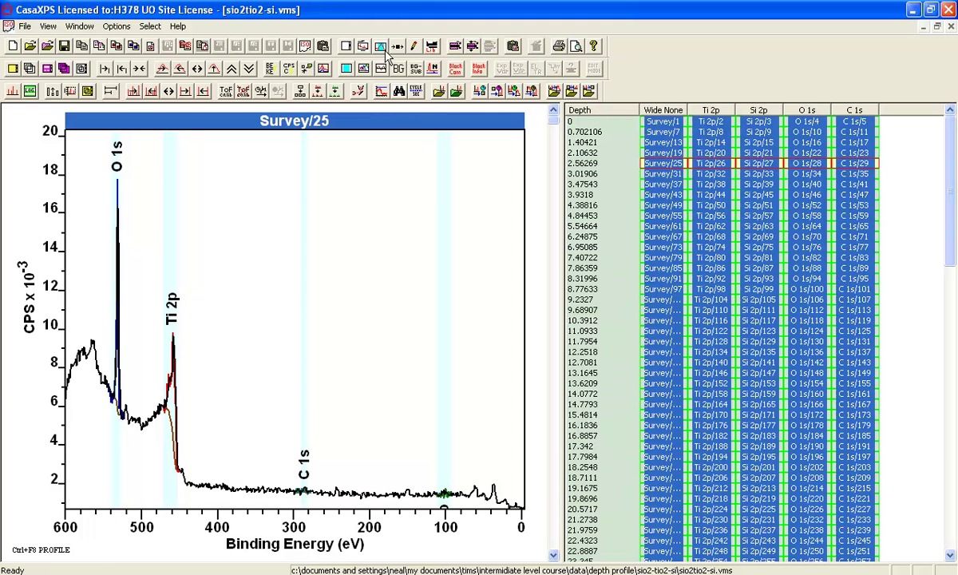
click(380, 46)
drag(406, 100, 596, 134)
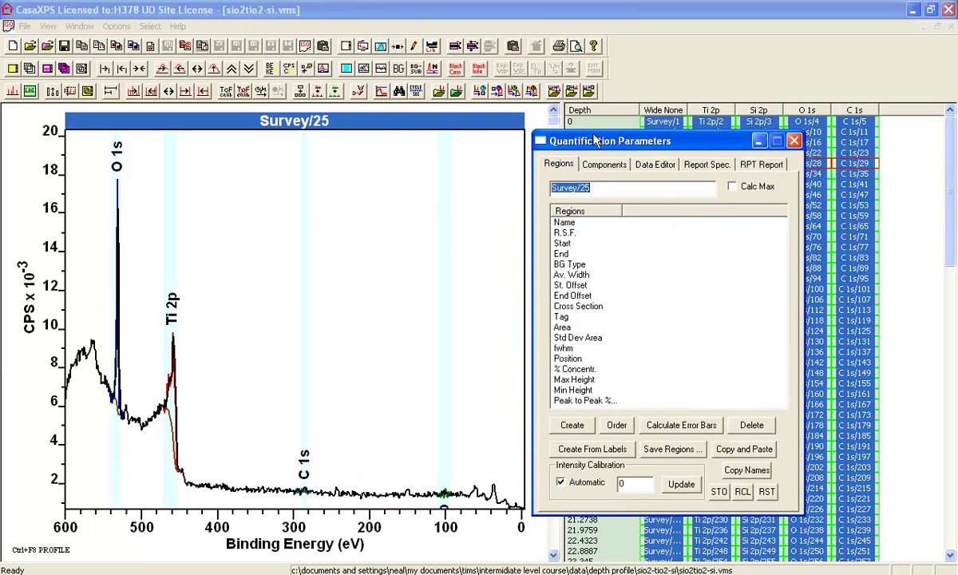
click(696, 165)
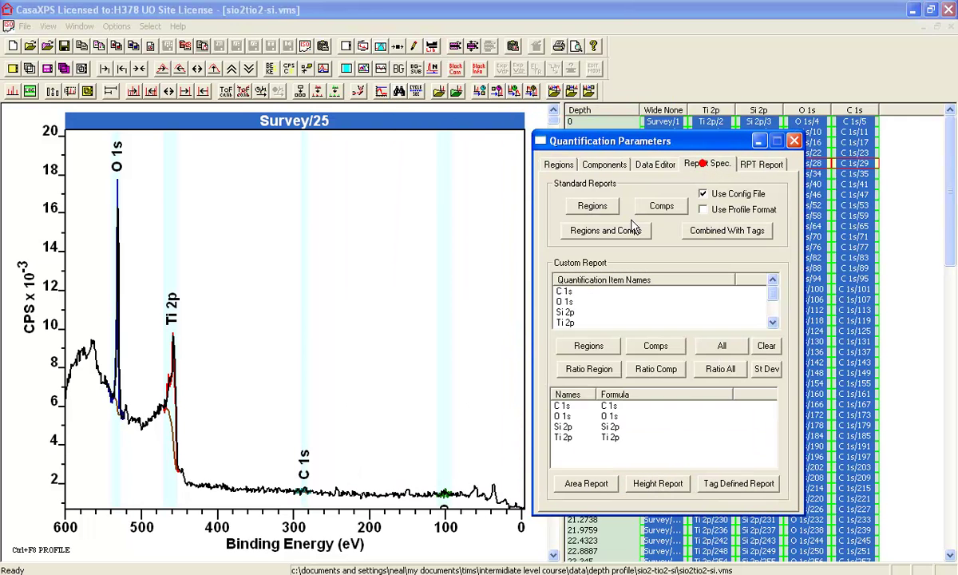
click(587, 484)
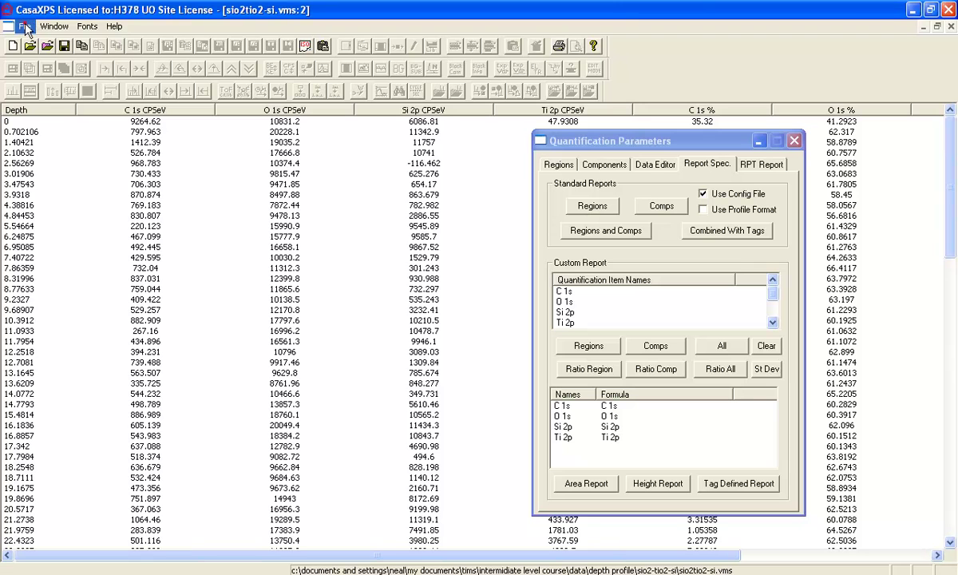
click(26, 30)
- Plot the concentration depth profile, zoom to the first 11 µm, and mark a Ti 2p layer's width
click(53, 55)
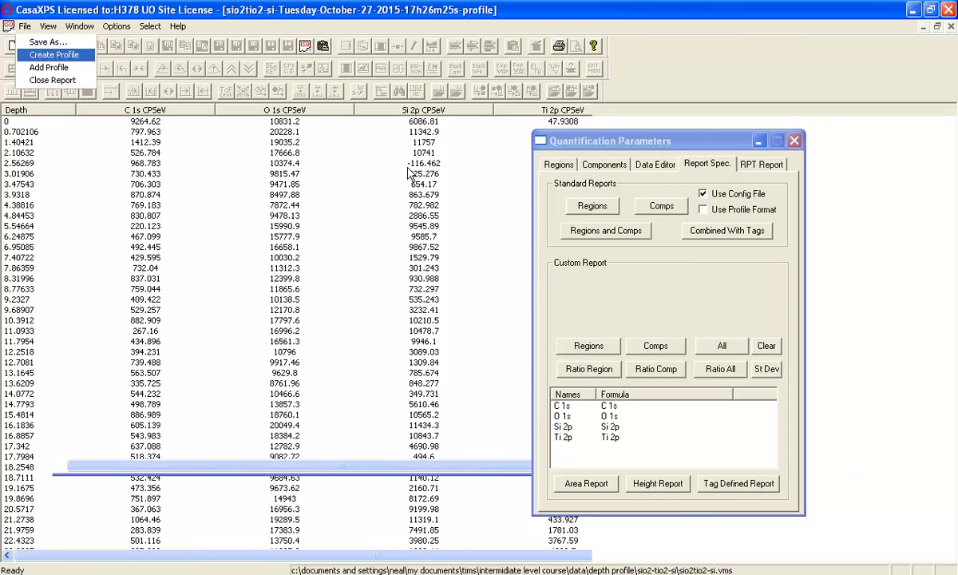
drag(603, 139, 714, 145)
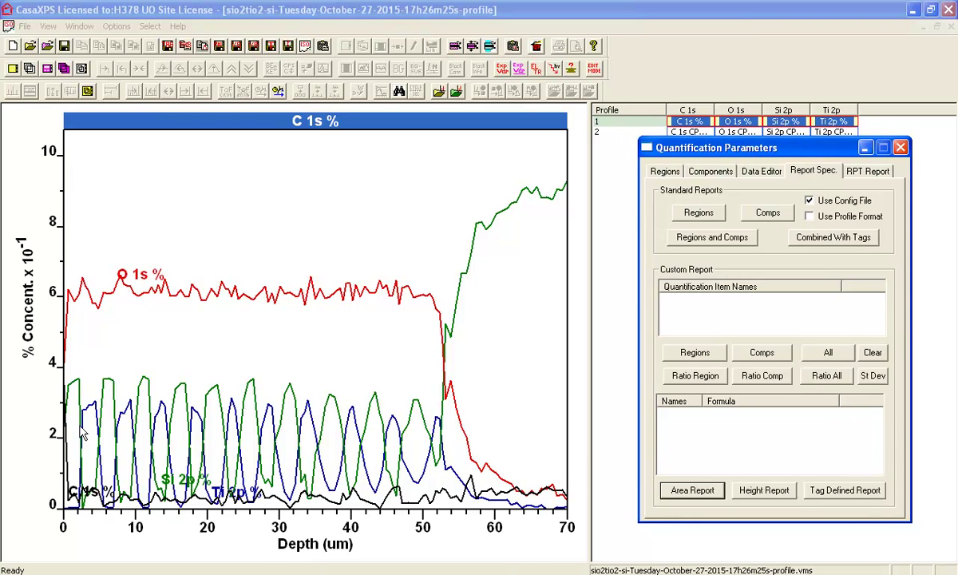
drag(62, 373, 143, 503)
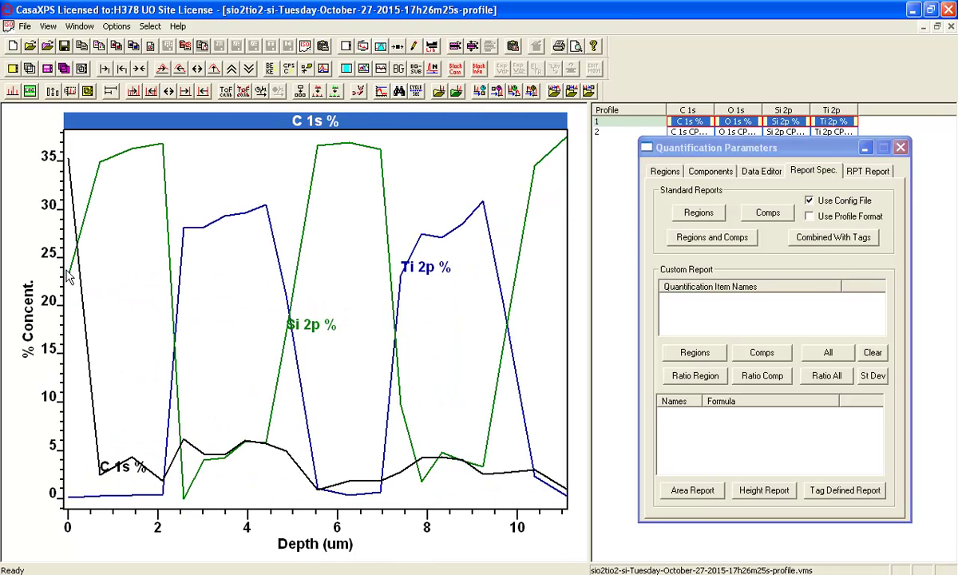
drag(68, 272, 175, 282)
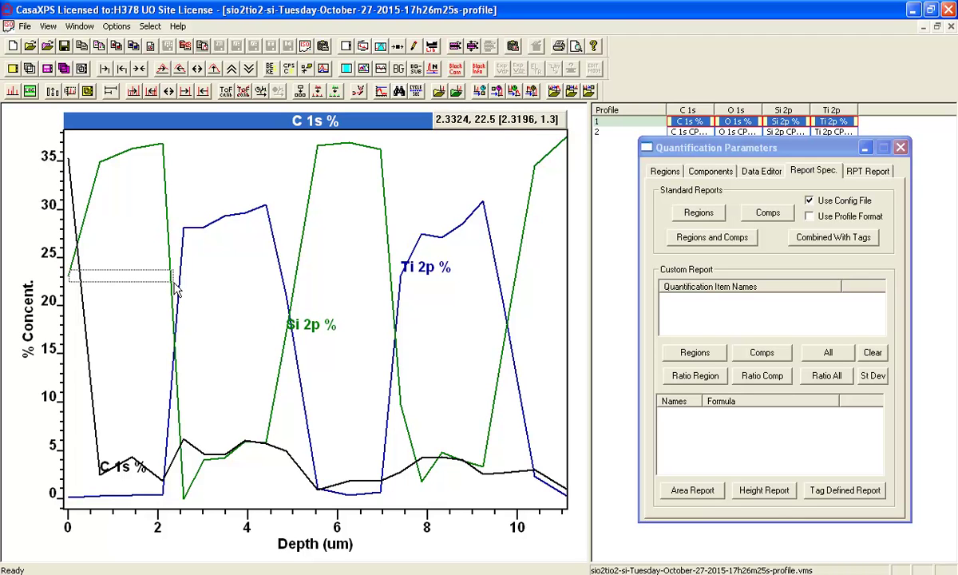
drag(174, 284, 291, 300)
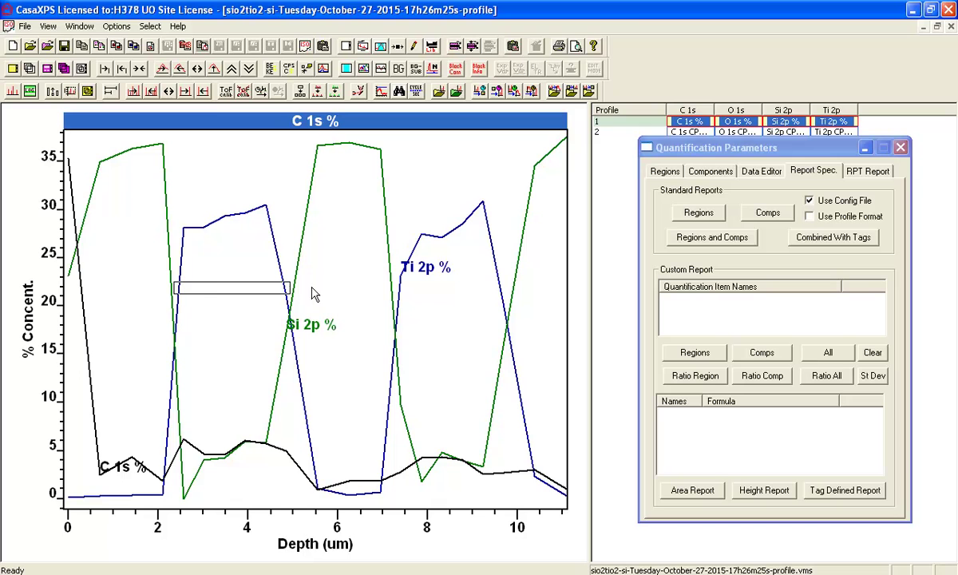